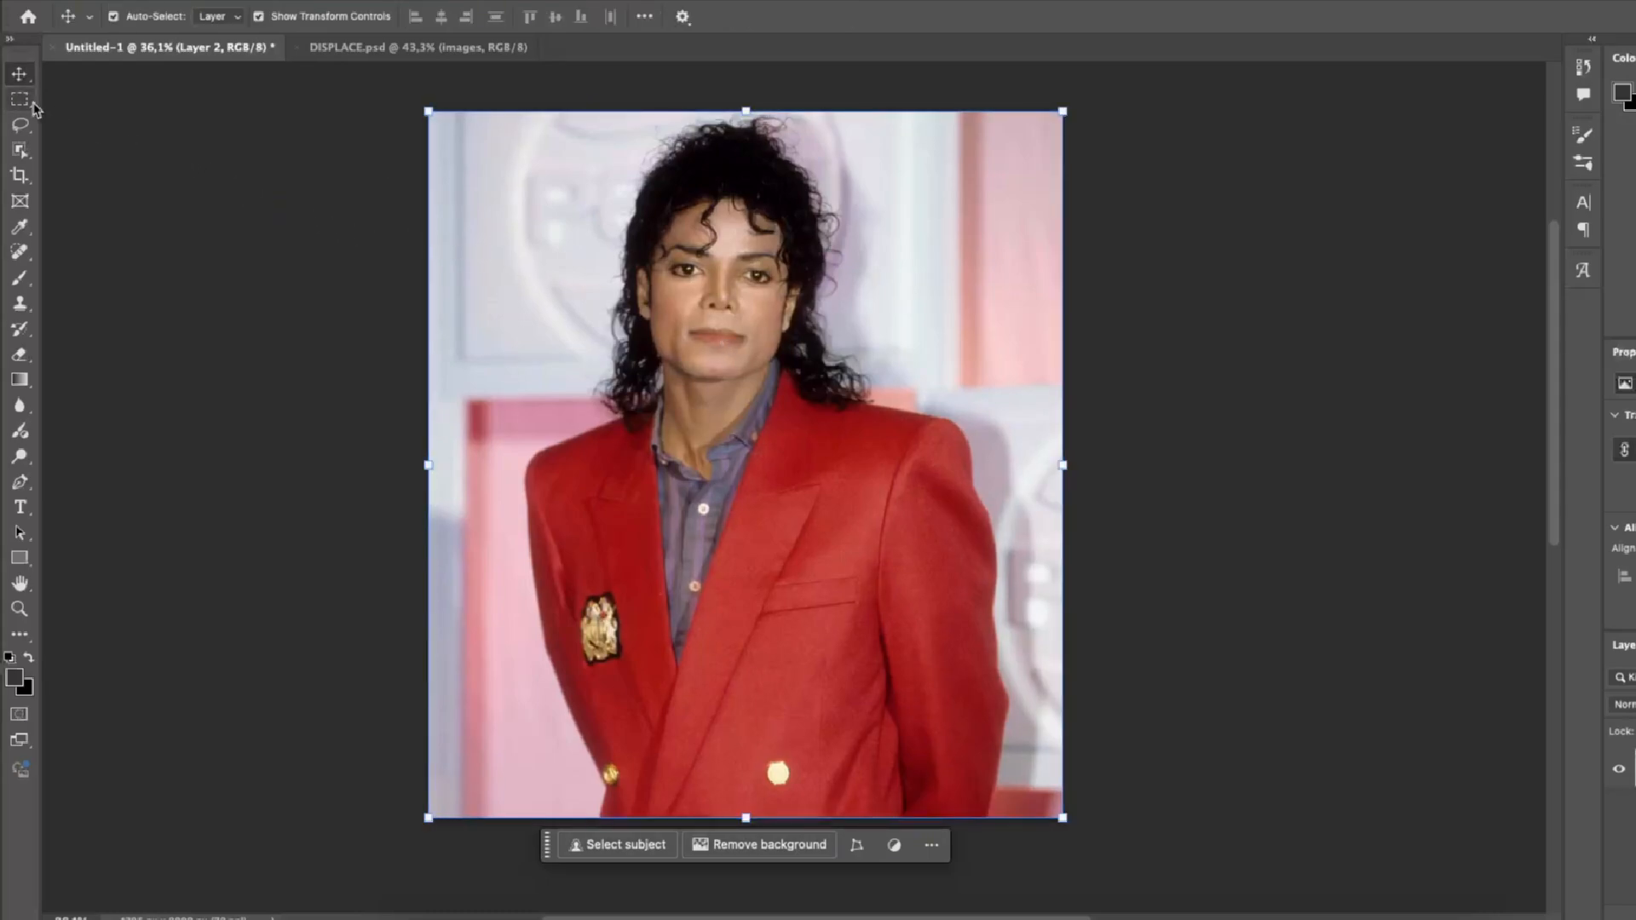
Activate the Lasso tool with the red-jacket portrait layer in the Untitled-1 document selected.
{"action": "left_click", "coordinate": [21, 125]}
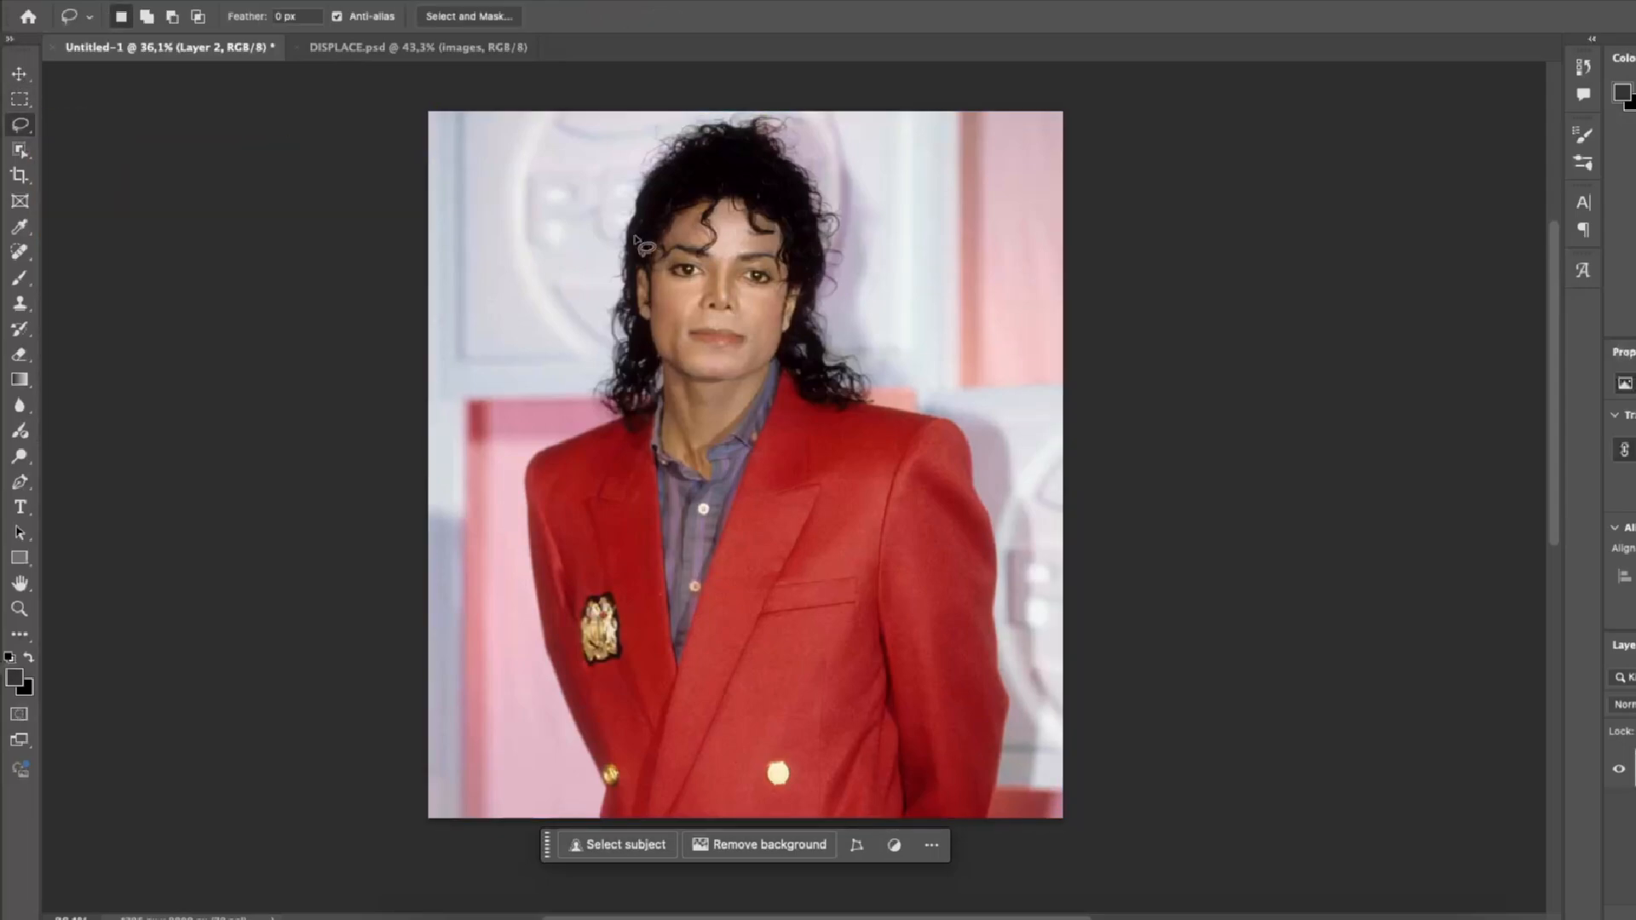
{"action": "mouse_move", "coordinate": [645, 239]}
{"action": "left_mouse_down"}
{"action": "mouse_move", "coordinate": [673, 204]}
{"action": "mouse_move", "coordinate": [648, 234]}
{"action": "left_mouse_up"}
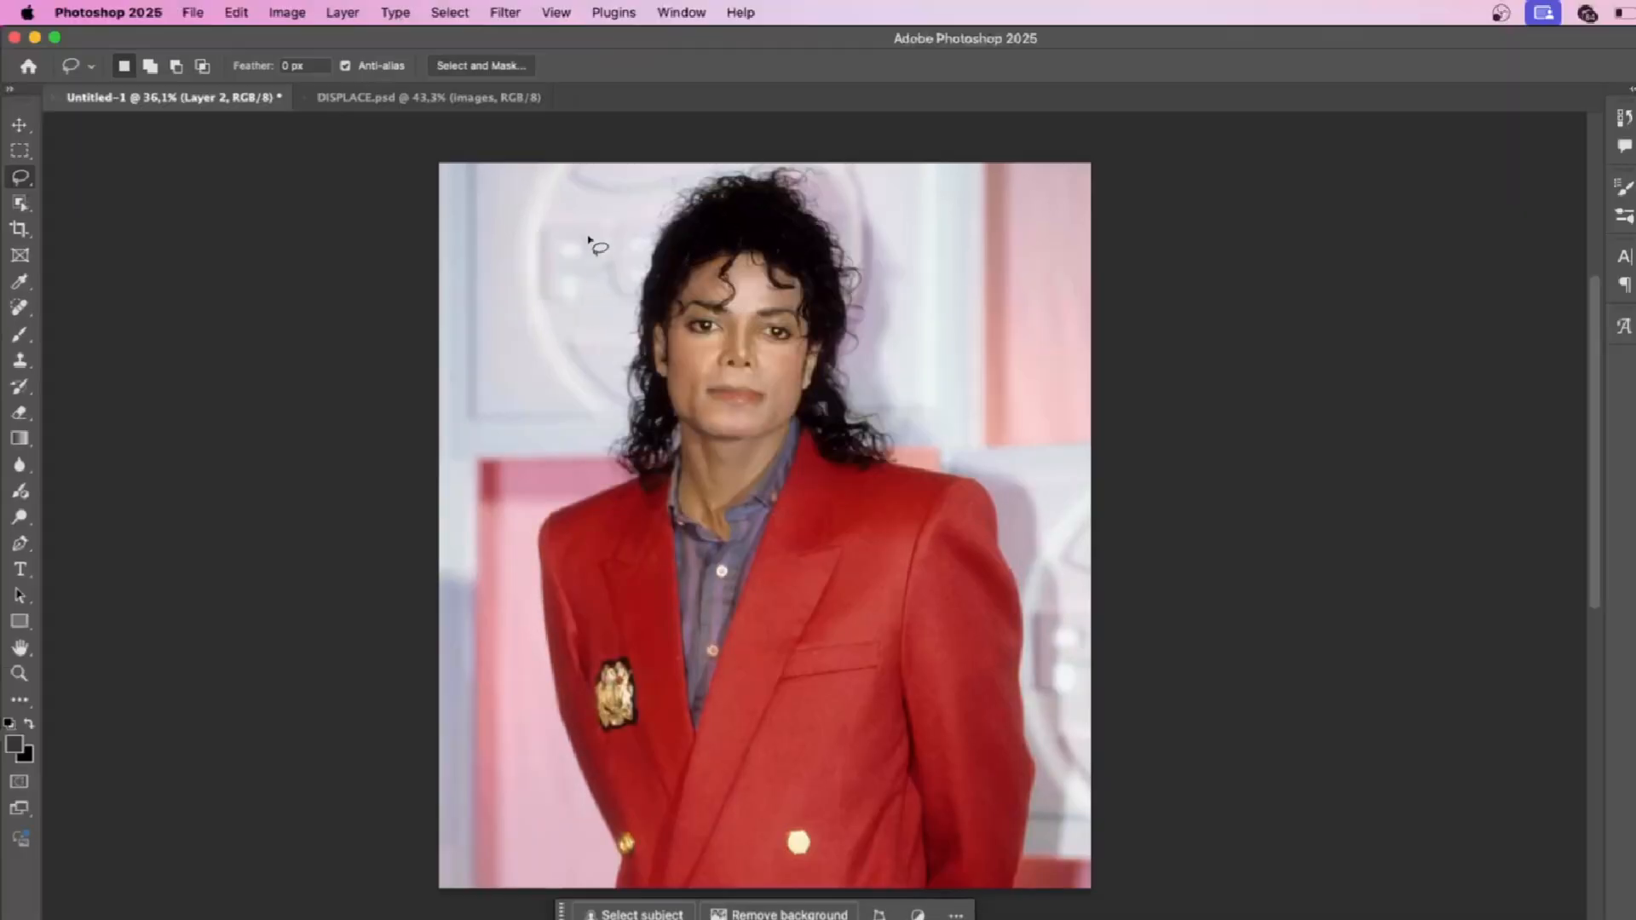
{"action": "left_click", "coordinate": [506, 13]}
{"action": "mouse_move", "coordinate": [648, 355]}
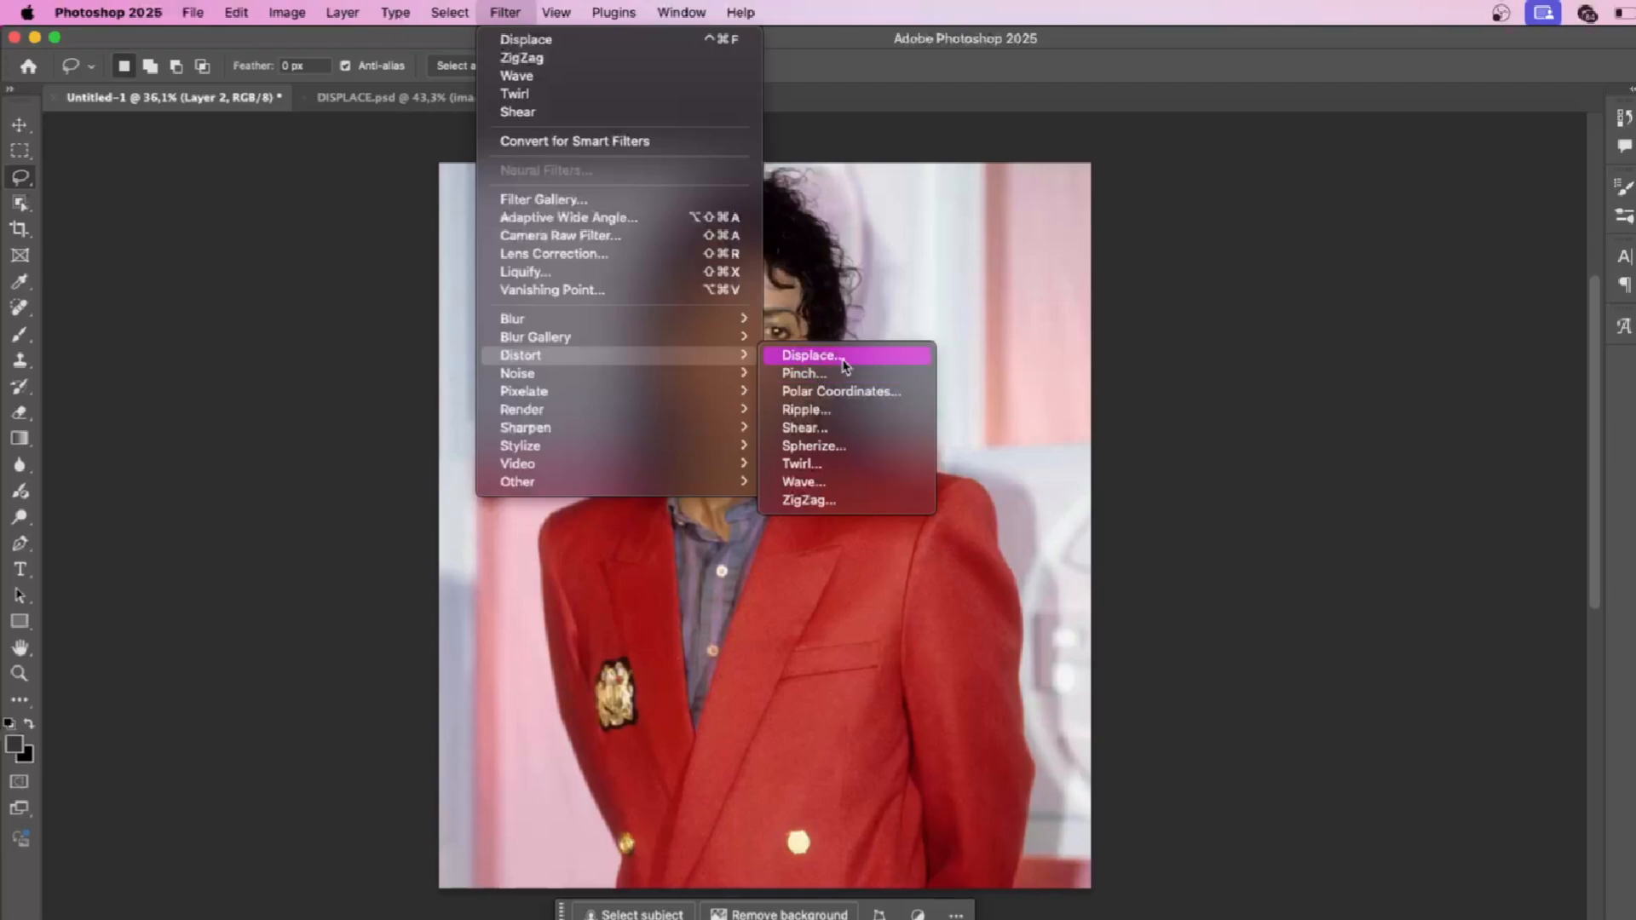
{"action": "left_click", "coordinate": [814, 356]}
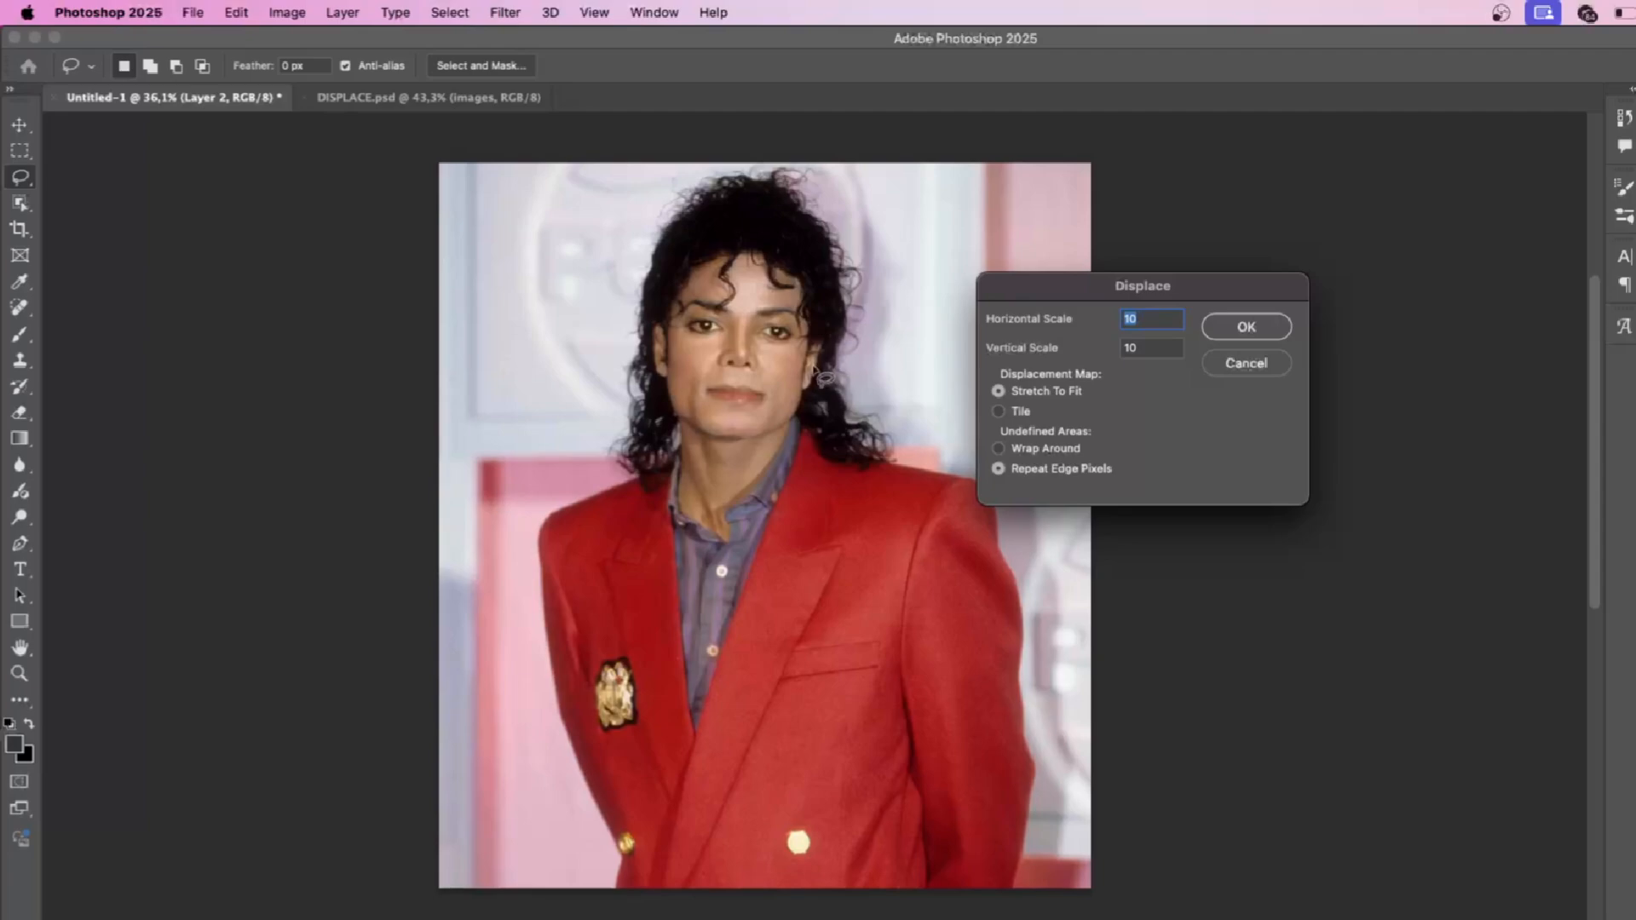
{"action": "key", "text": "Escape"}
Check the DISPLACE.psd document and try the Displace filter on the red-jacket portrait with both scales at 10, using DISPLACE.psd as the map.
{"action": "left_click", "coordinate": [384, 97]}
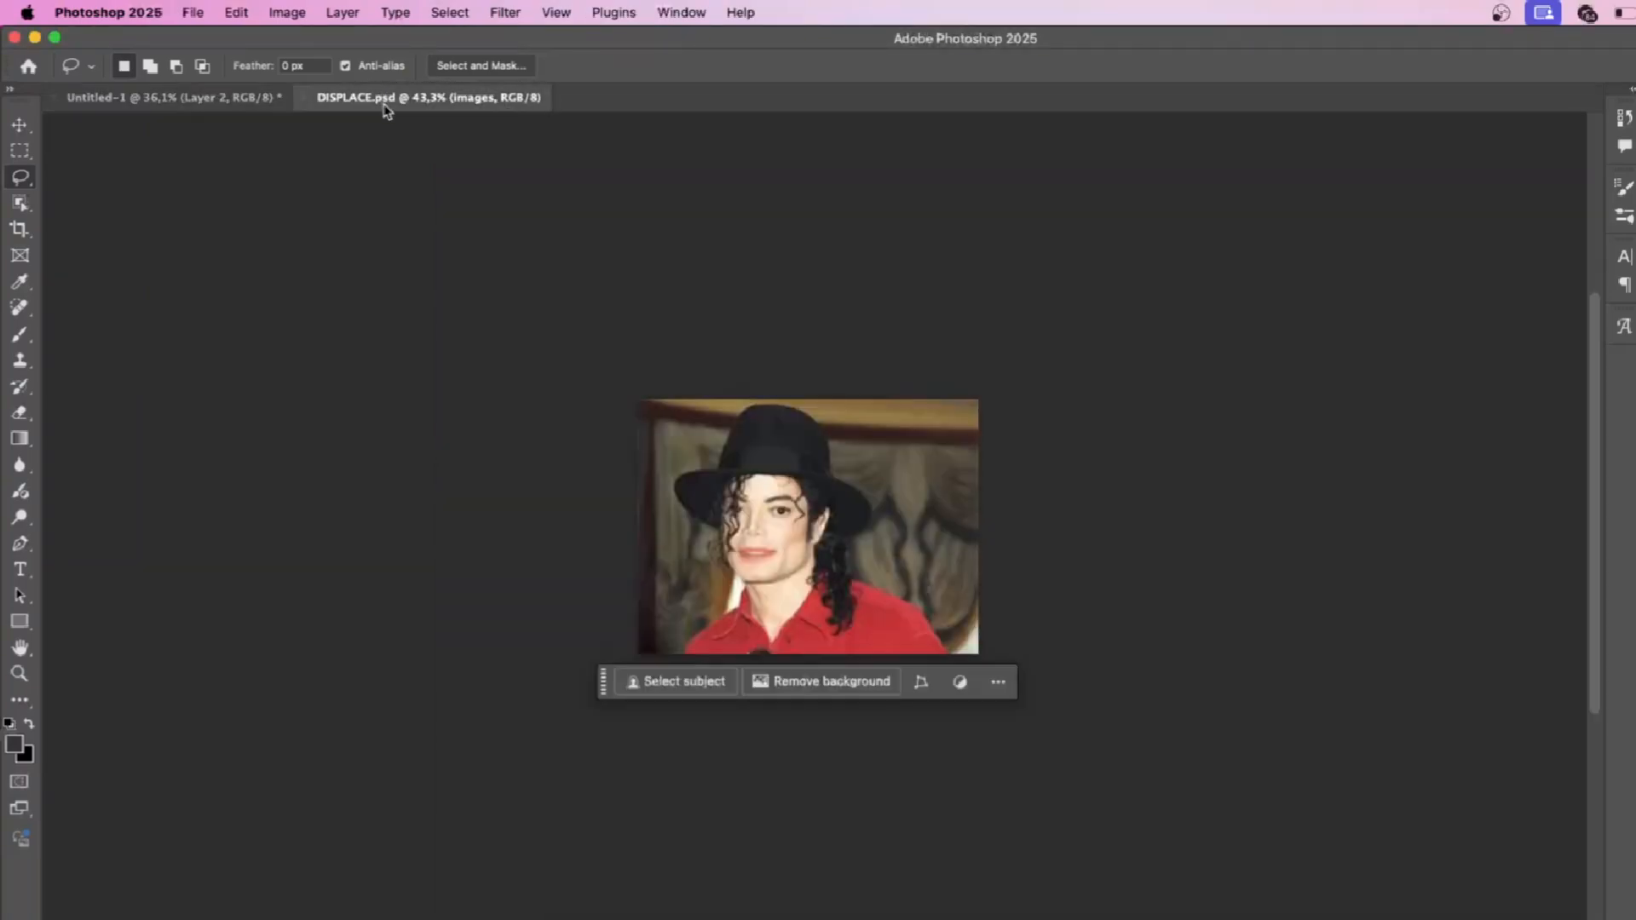
{"action": "left_click", "coordinate": [170, 97]}
{"action": "left_click", "coordinate": [504, 12]}
{"action": "mouse_move", "coordinate": [511, 320]}
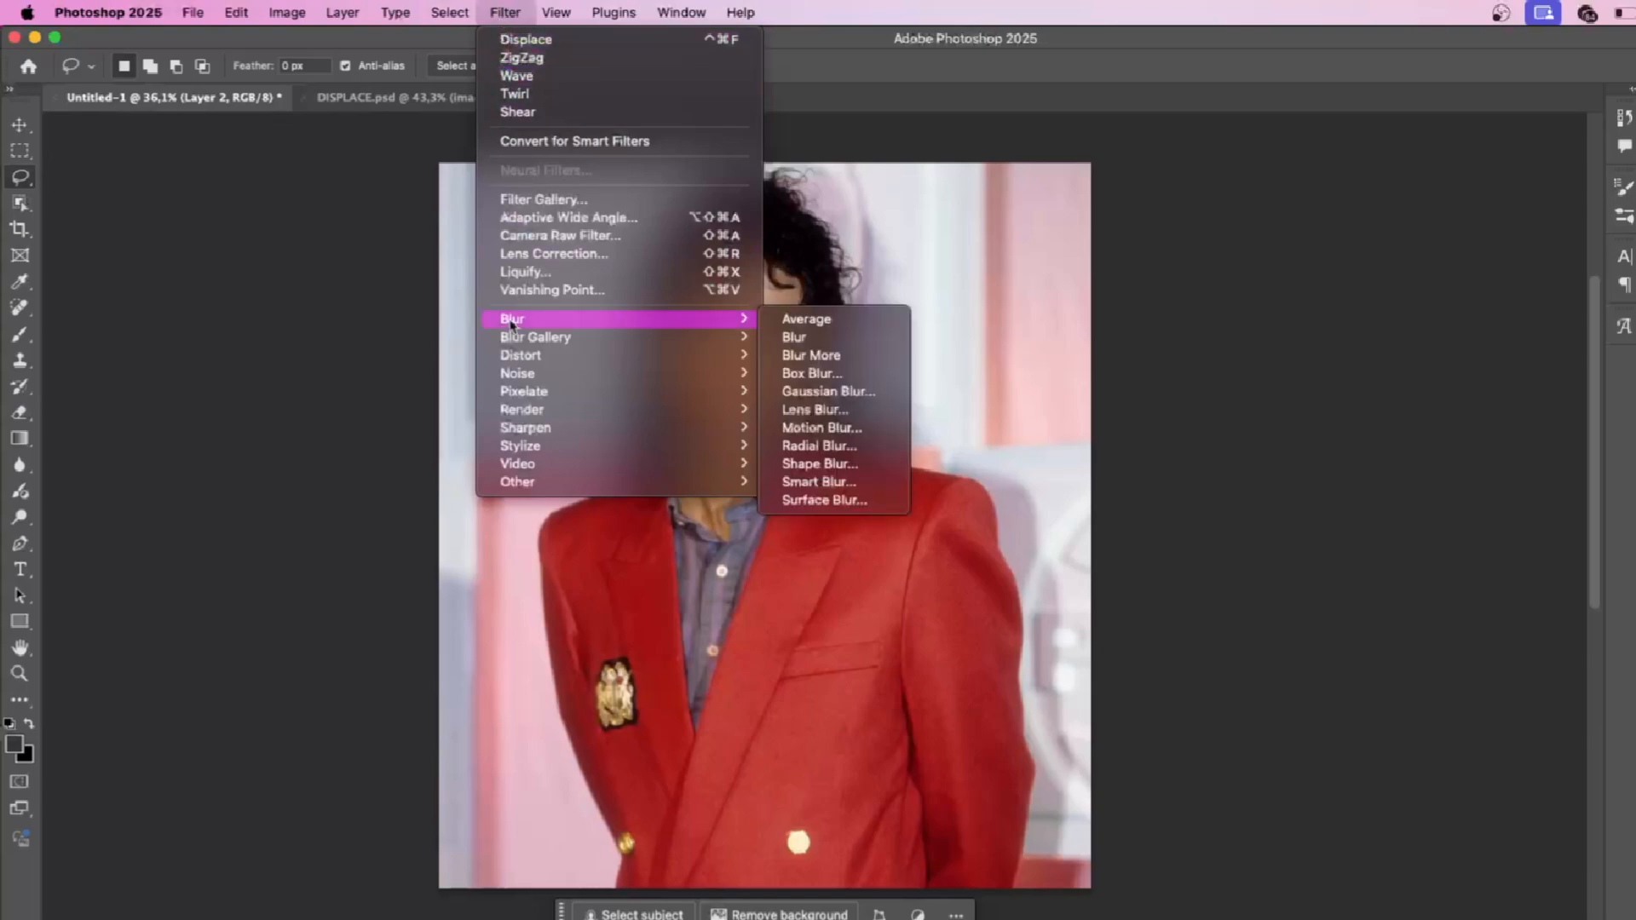
{"action": "left_click", "coordinate": [852, 356]}
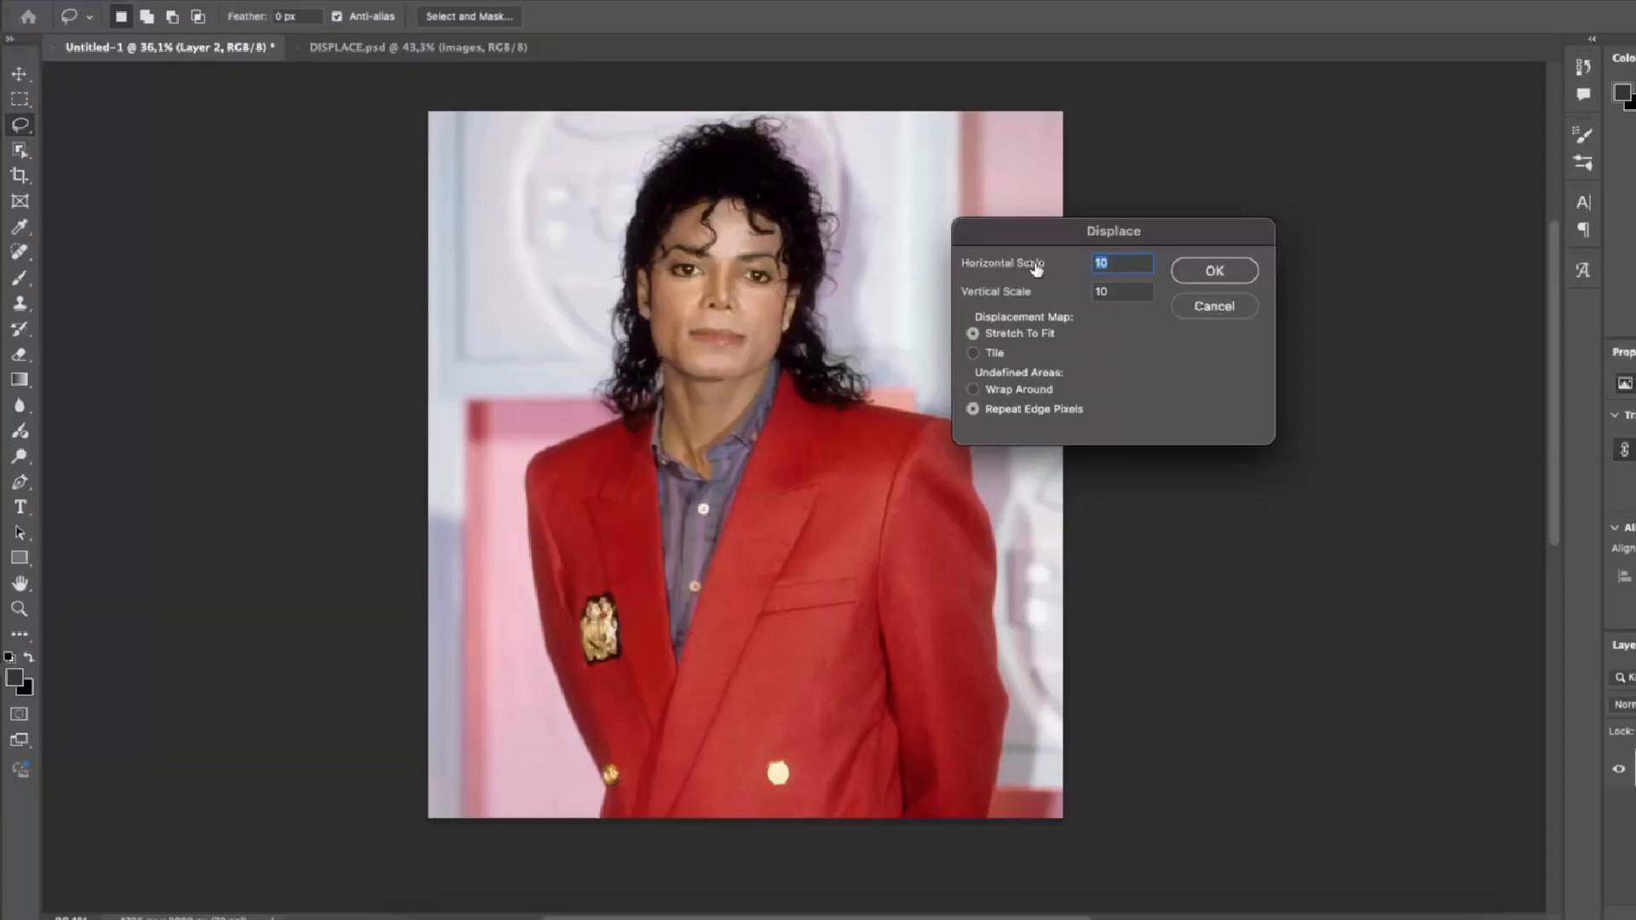
{"action": "left_click", "coordinate": [1210, 271]}
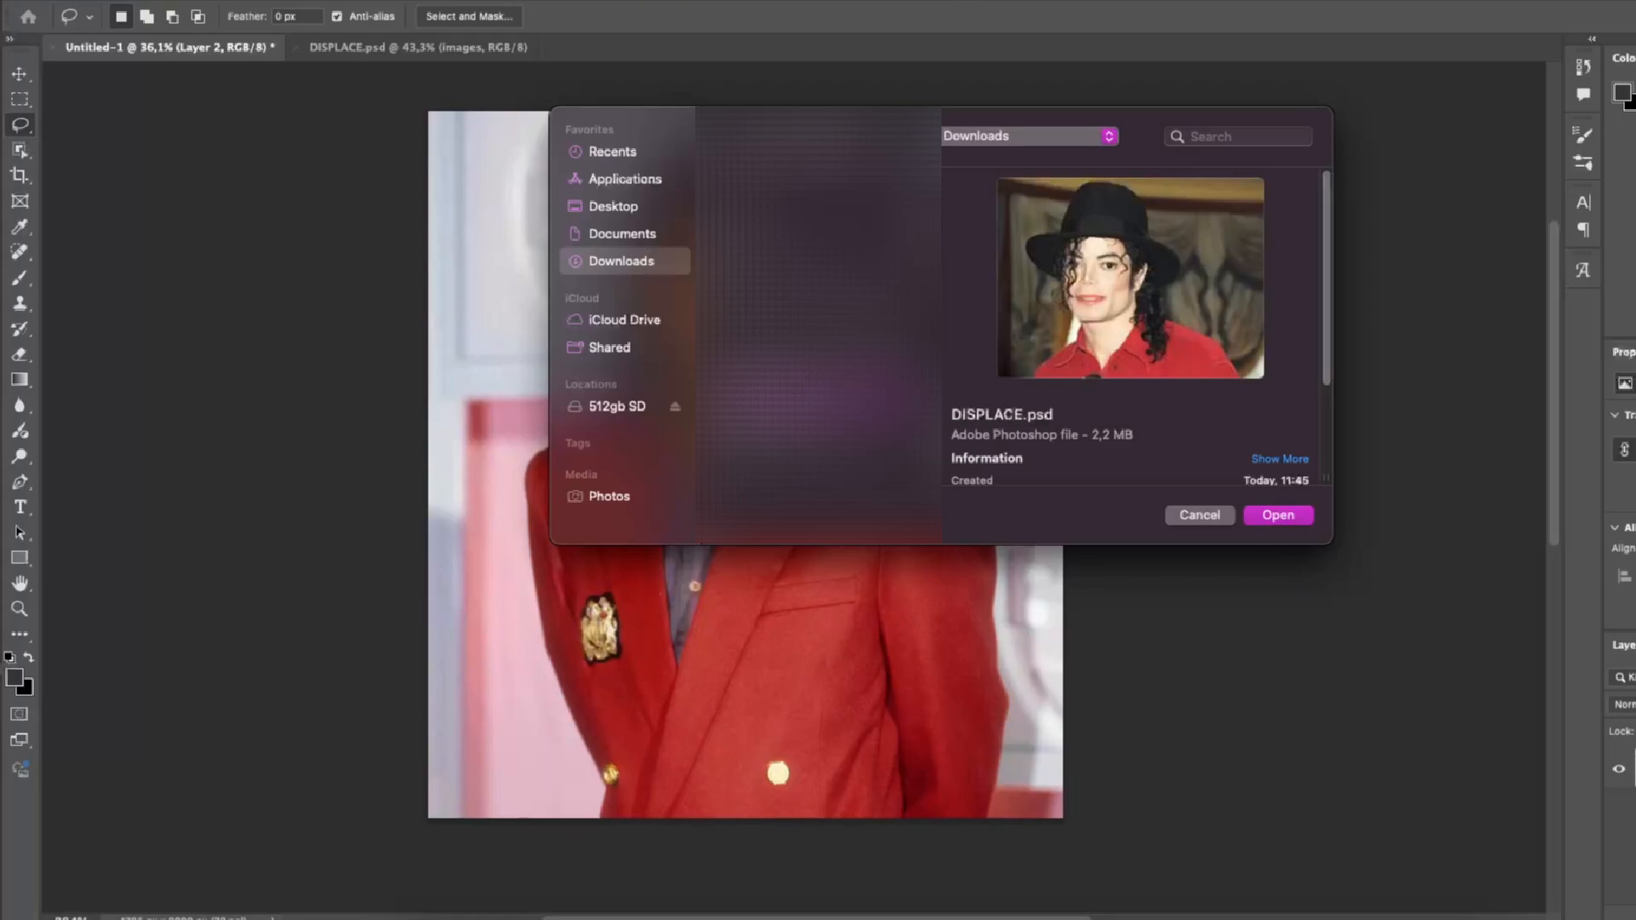
{"action": "left_click", "coordinate": [1262, 522]}
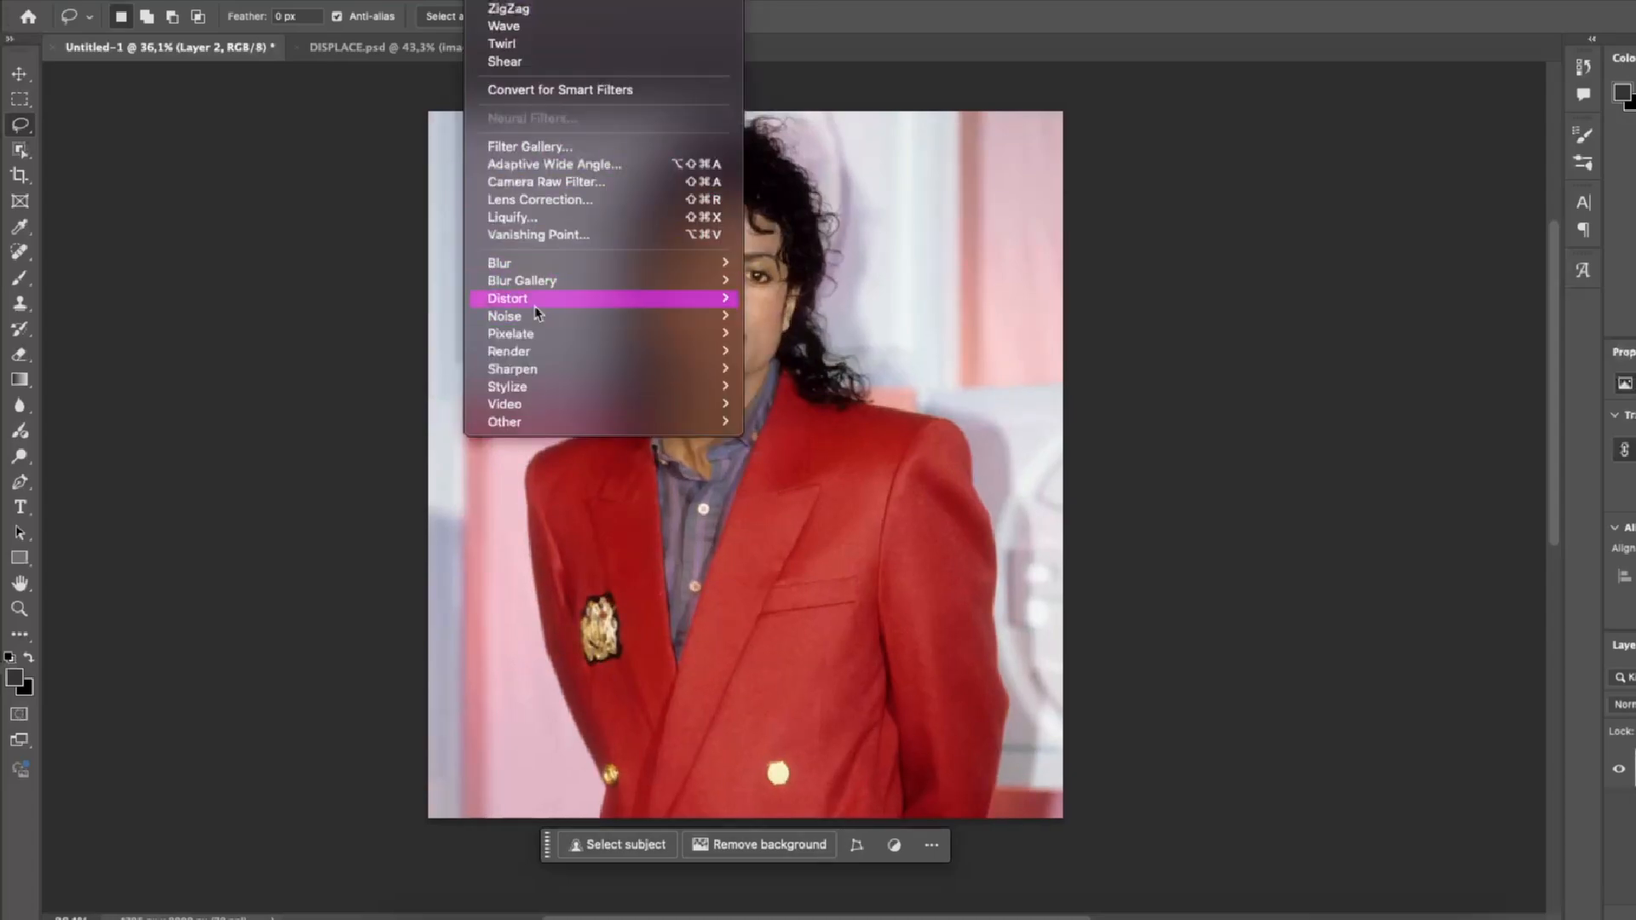
Try the Displace filter on the portrait with horizontal scale 89 and vertical scale 58, using DISPLACE.psd as the displacement map.
{"action": "mouse_move", "coordinate": [534, 300]}
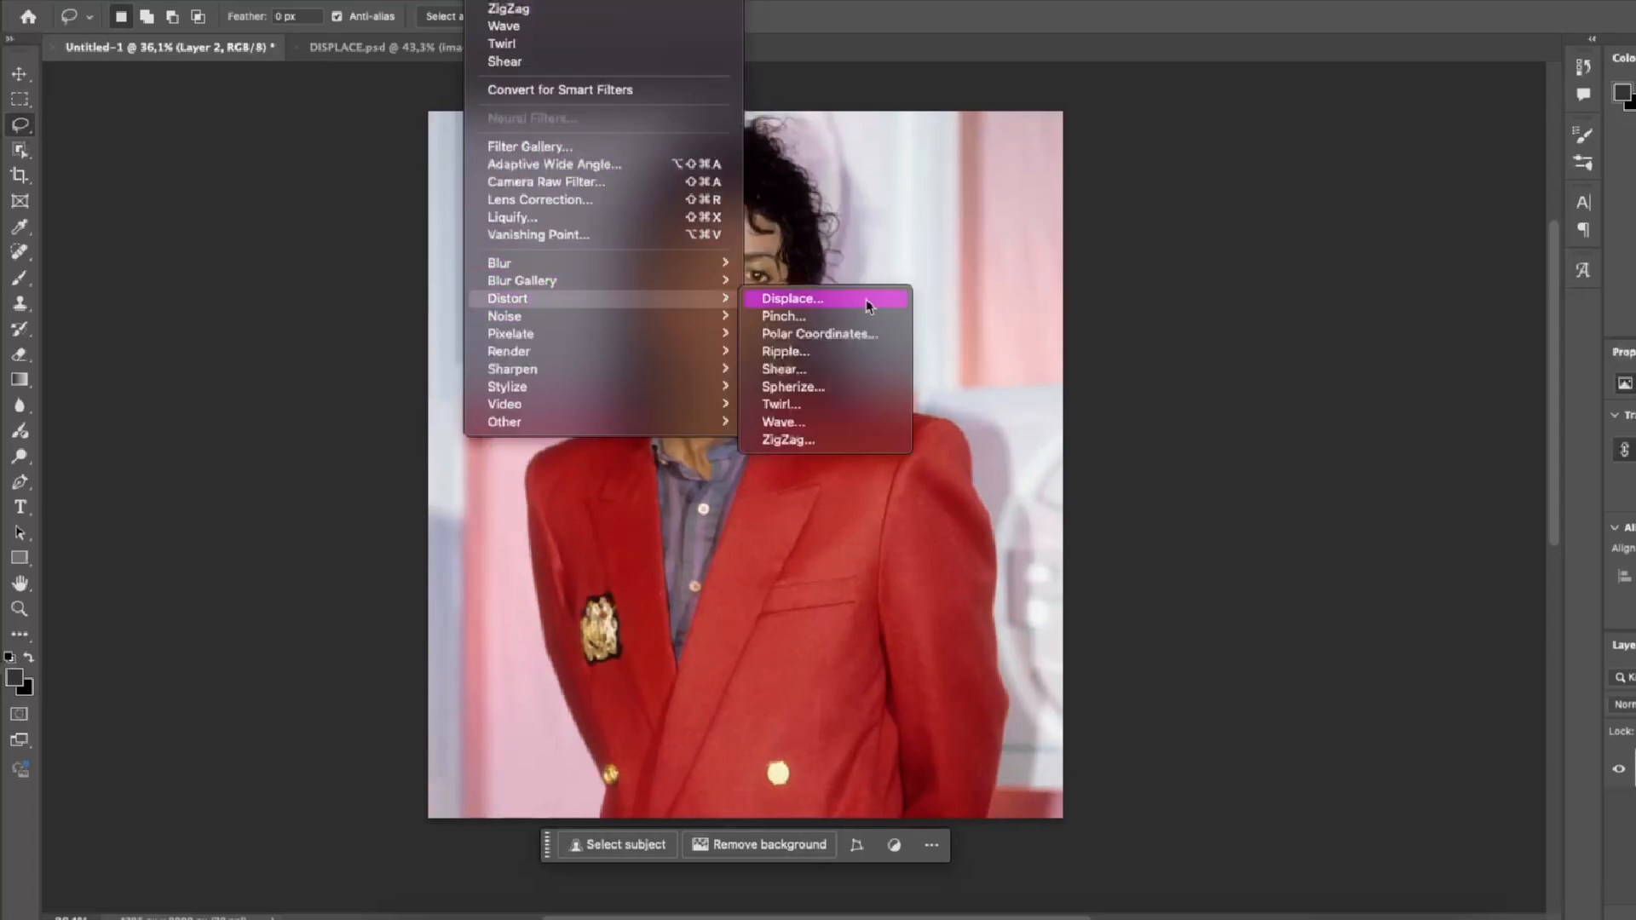
{"action": "left_click", "coordinate": [866, 300]}
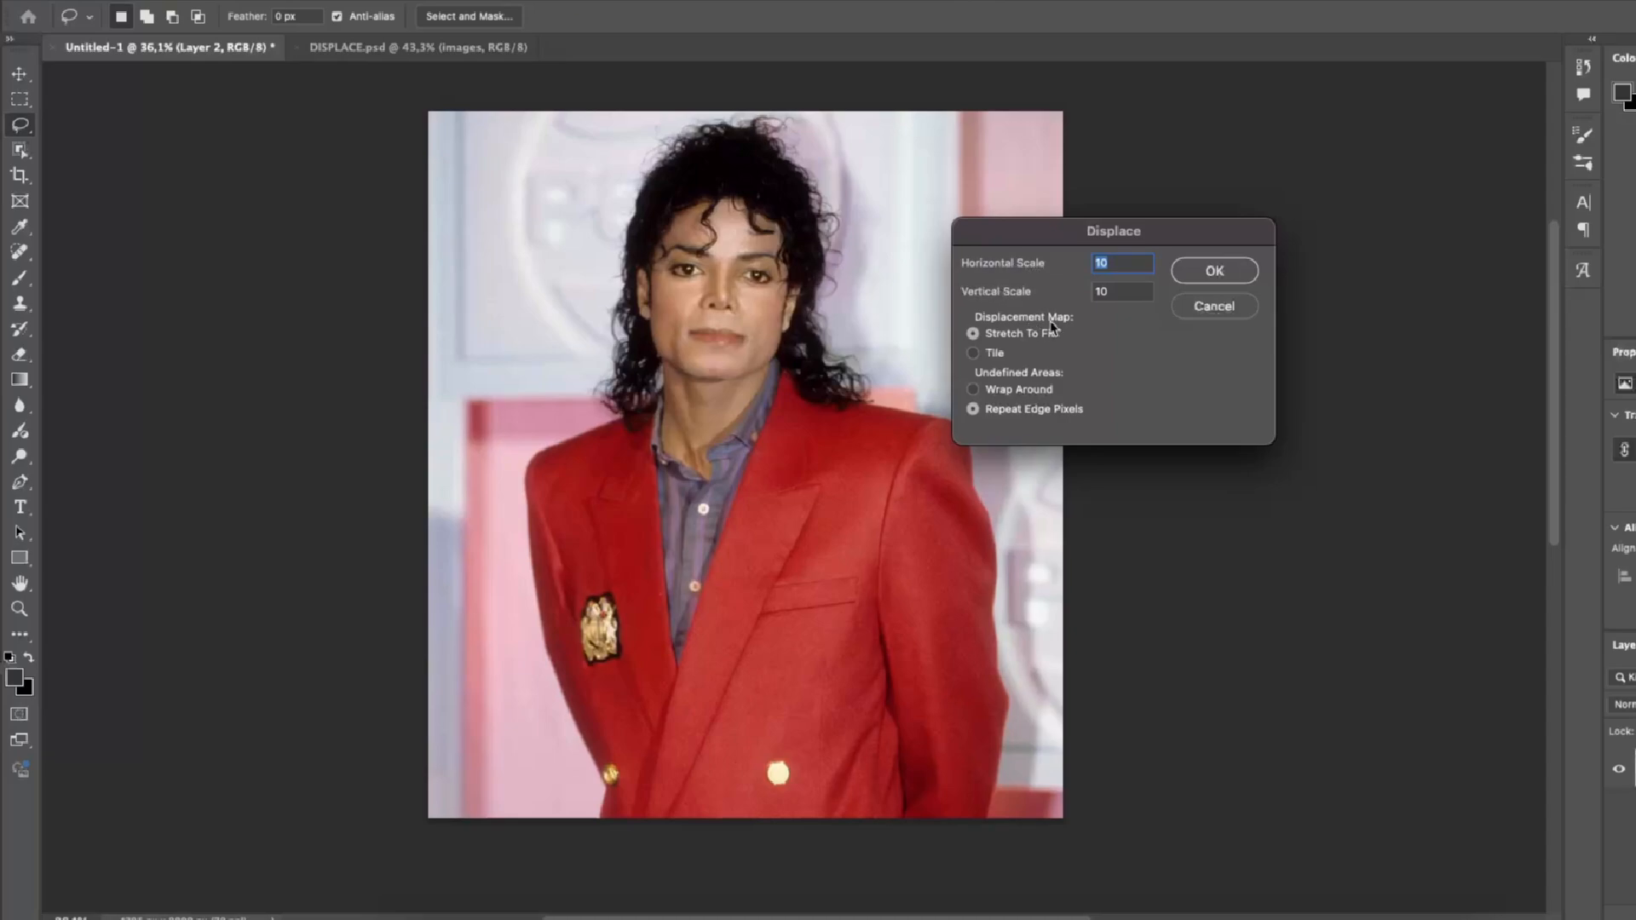
{"action": "left_click_drag", "start_coordinate": [1005, 263], "coordinate": [1010, 262]}
{"action": "left_click_drag", "start_coordinate": [1009, 262], "coordinate": [1055, 294]}
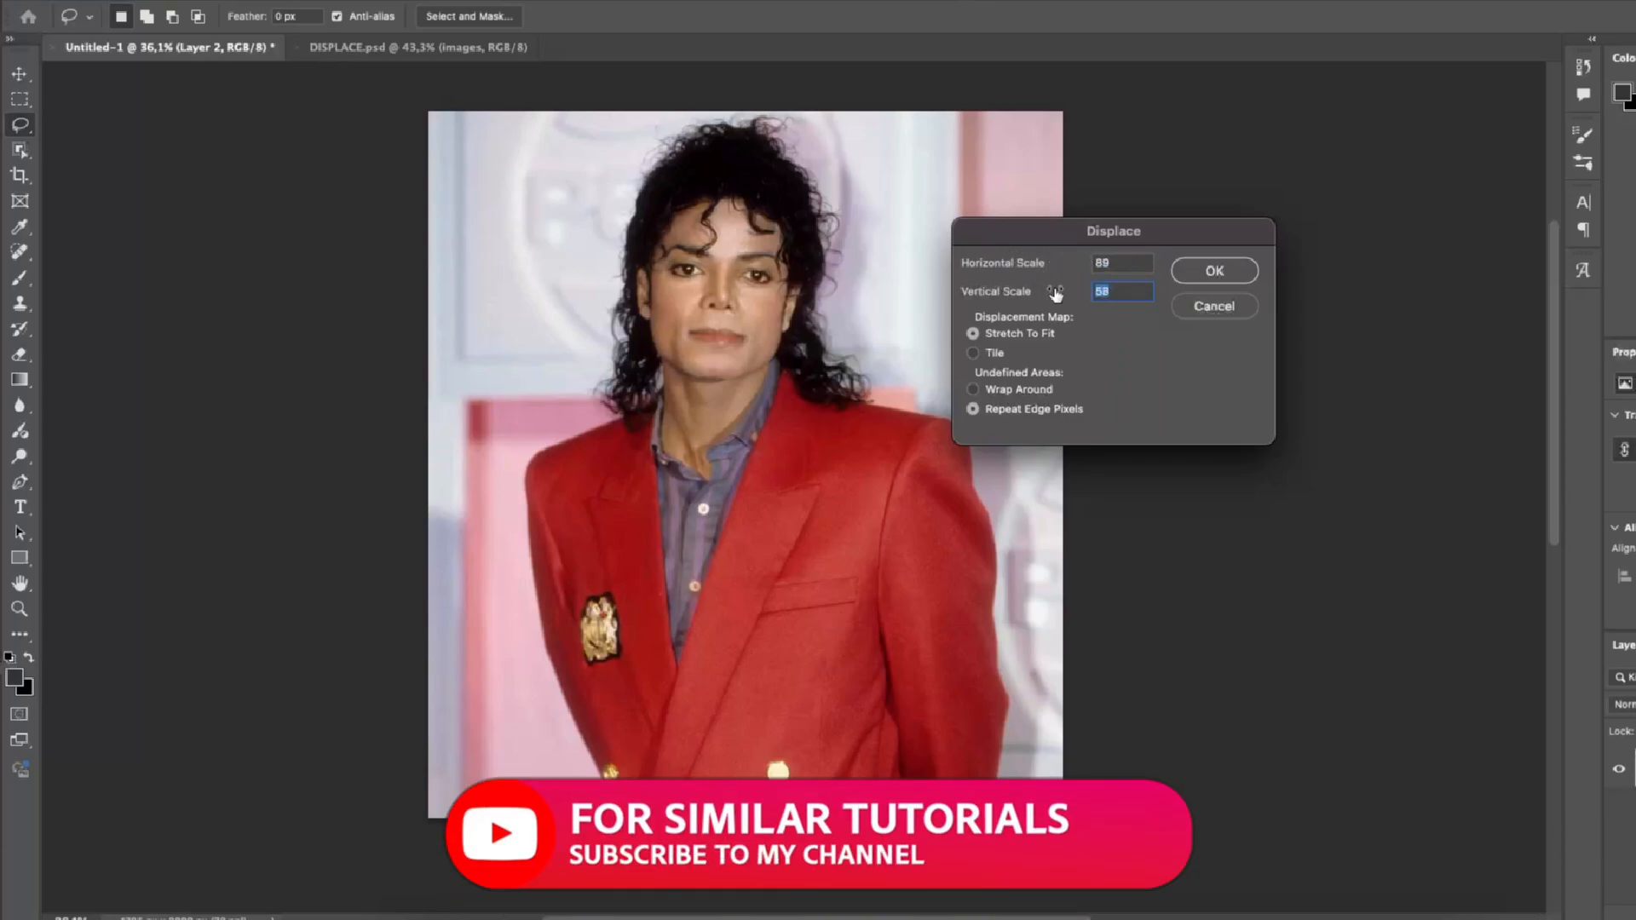
{"action": "left_click", "coordinate": [1201, 274]}
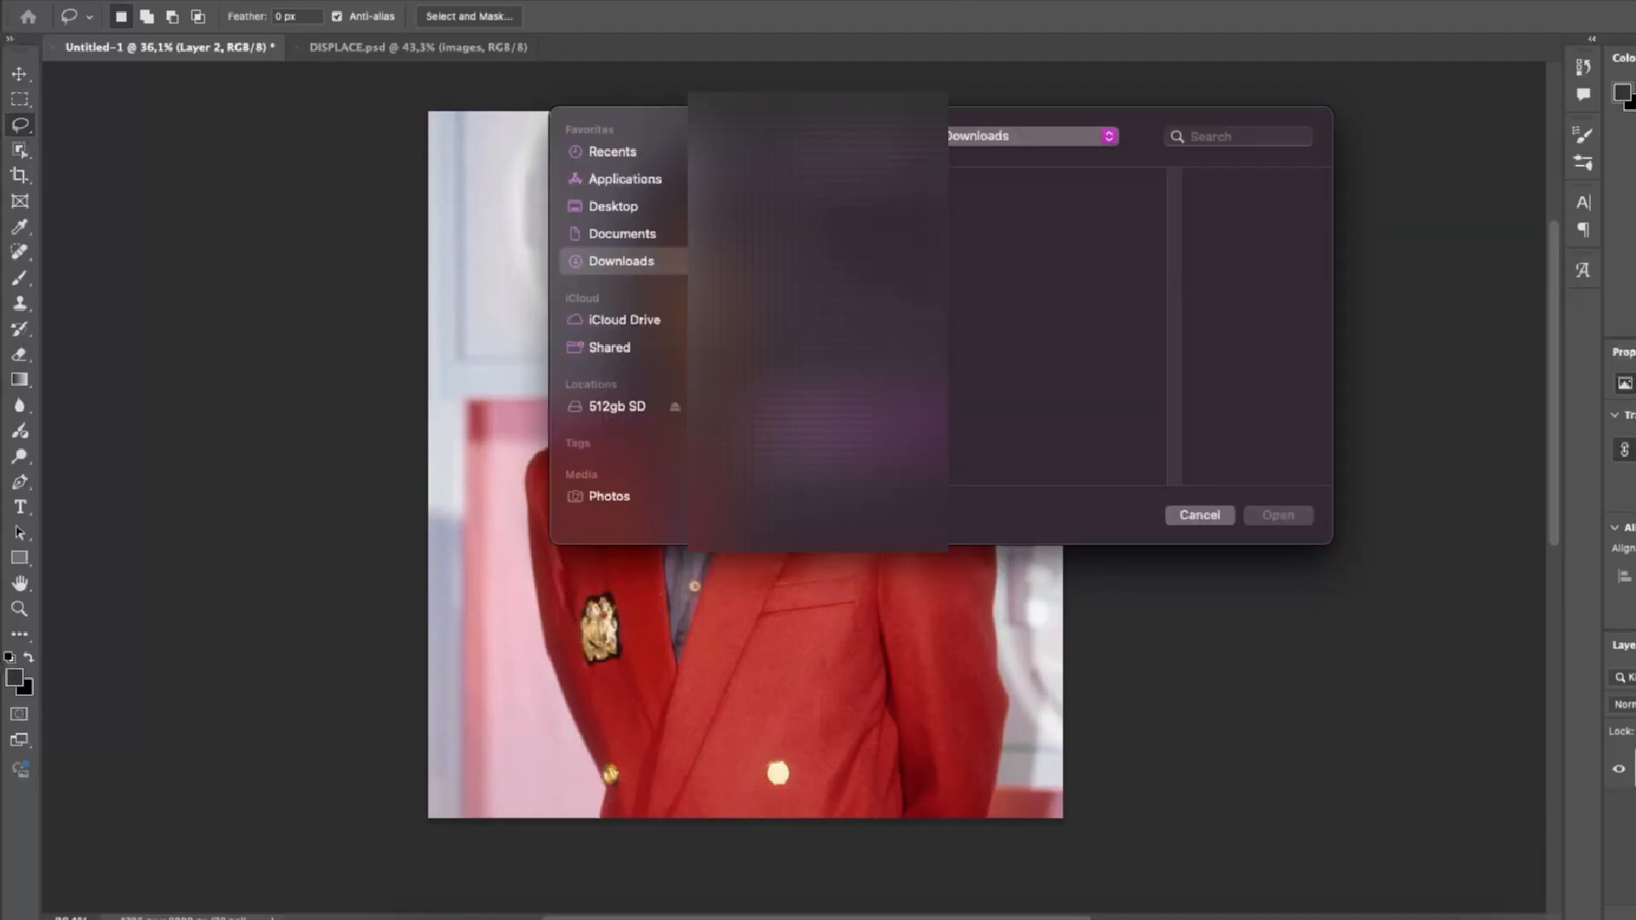
{"action": "left_click", "coordinate": [1277, 515]}
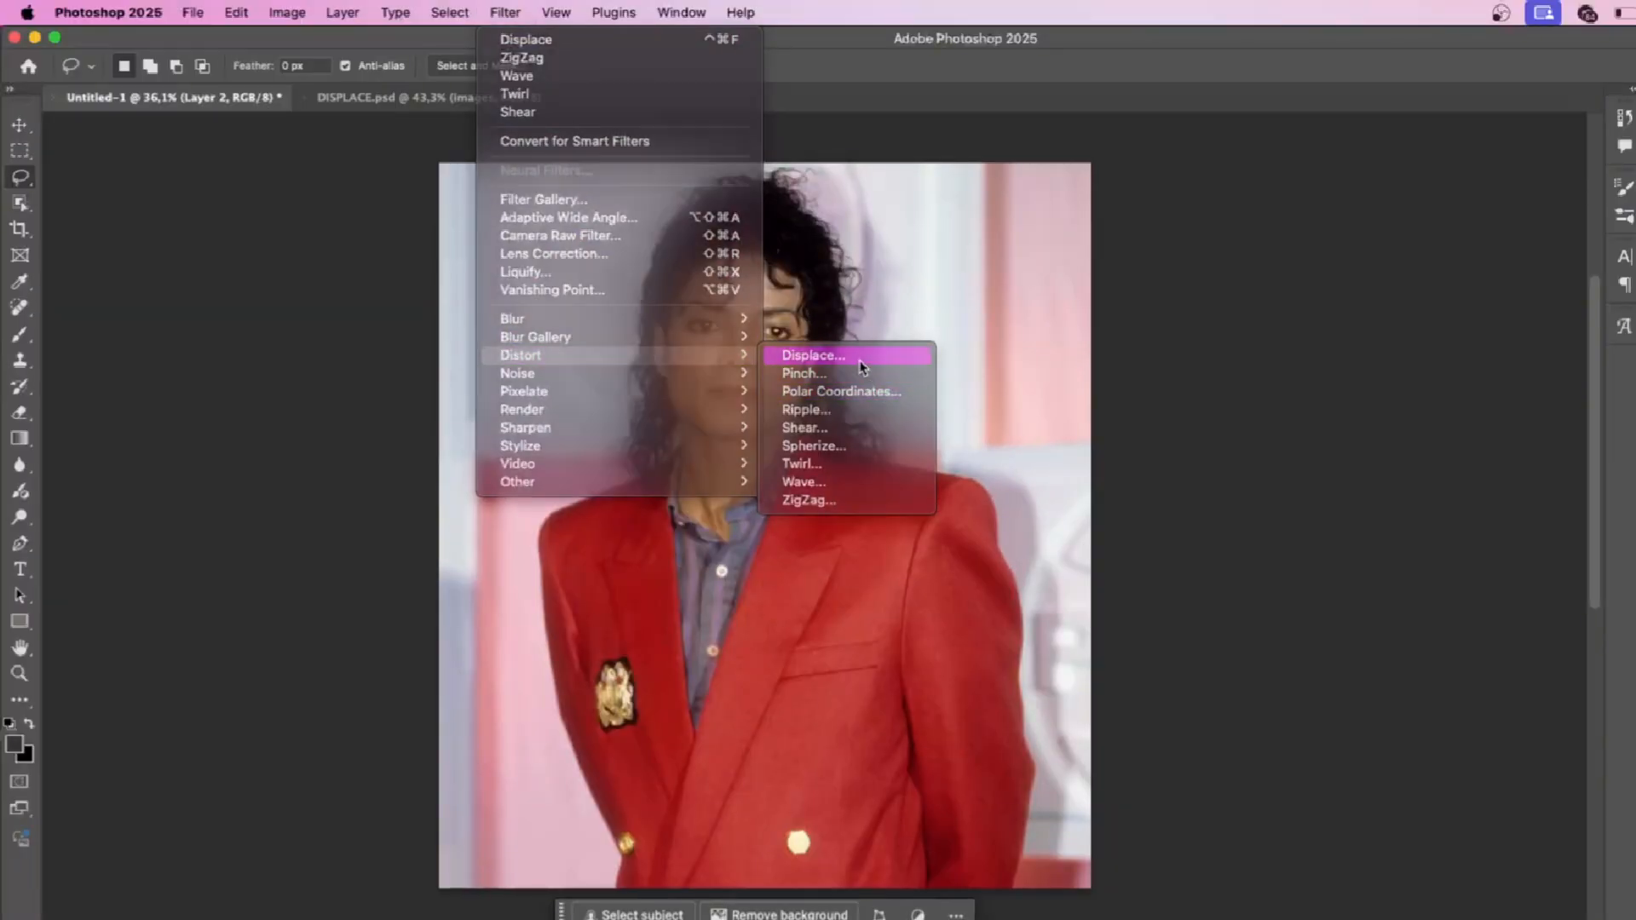
Try the Displace filter on the portrait with the displacement map option set to Tile.
{"action": "left_click", "coordinate": [873, 300]}
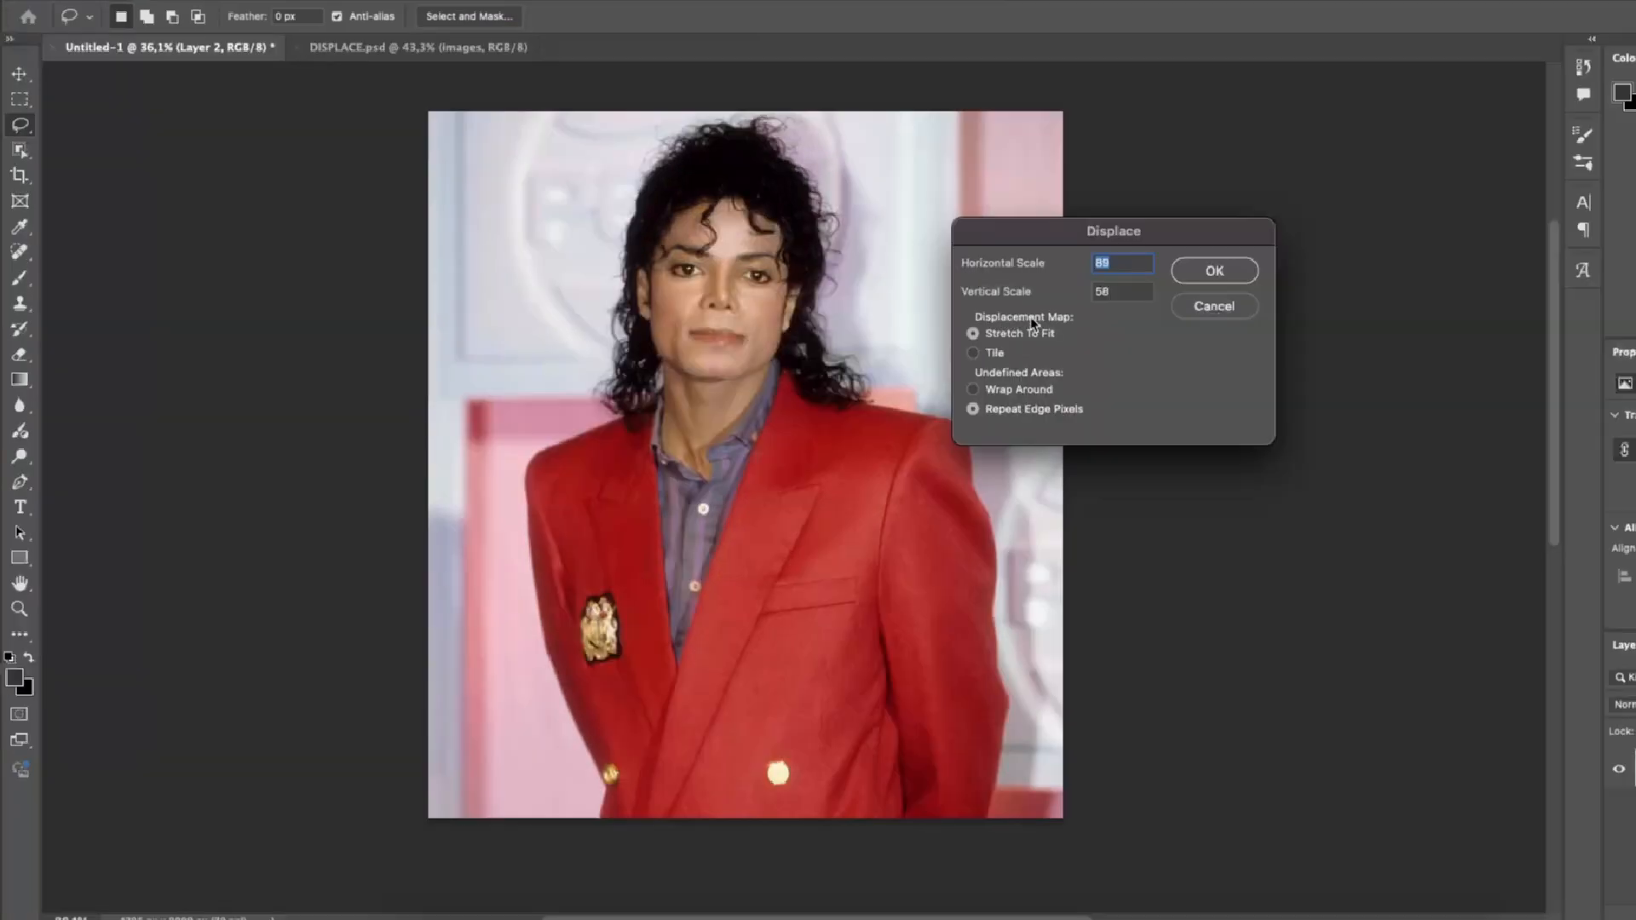
{"action": "left_click", "coordinate": [973, 353]}
{"action": "key", "text": "Return"}
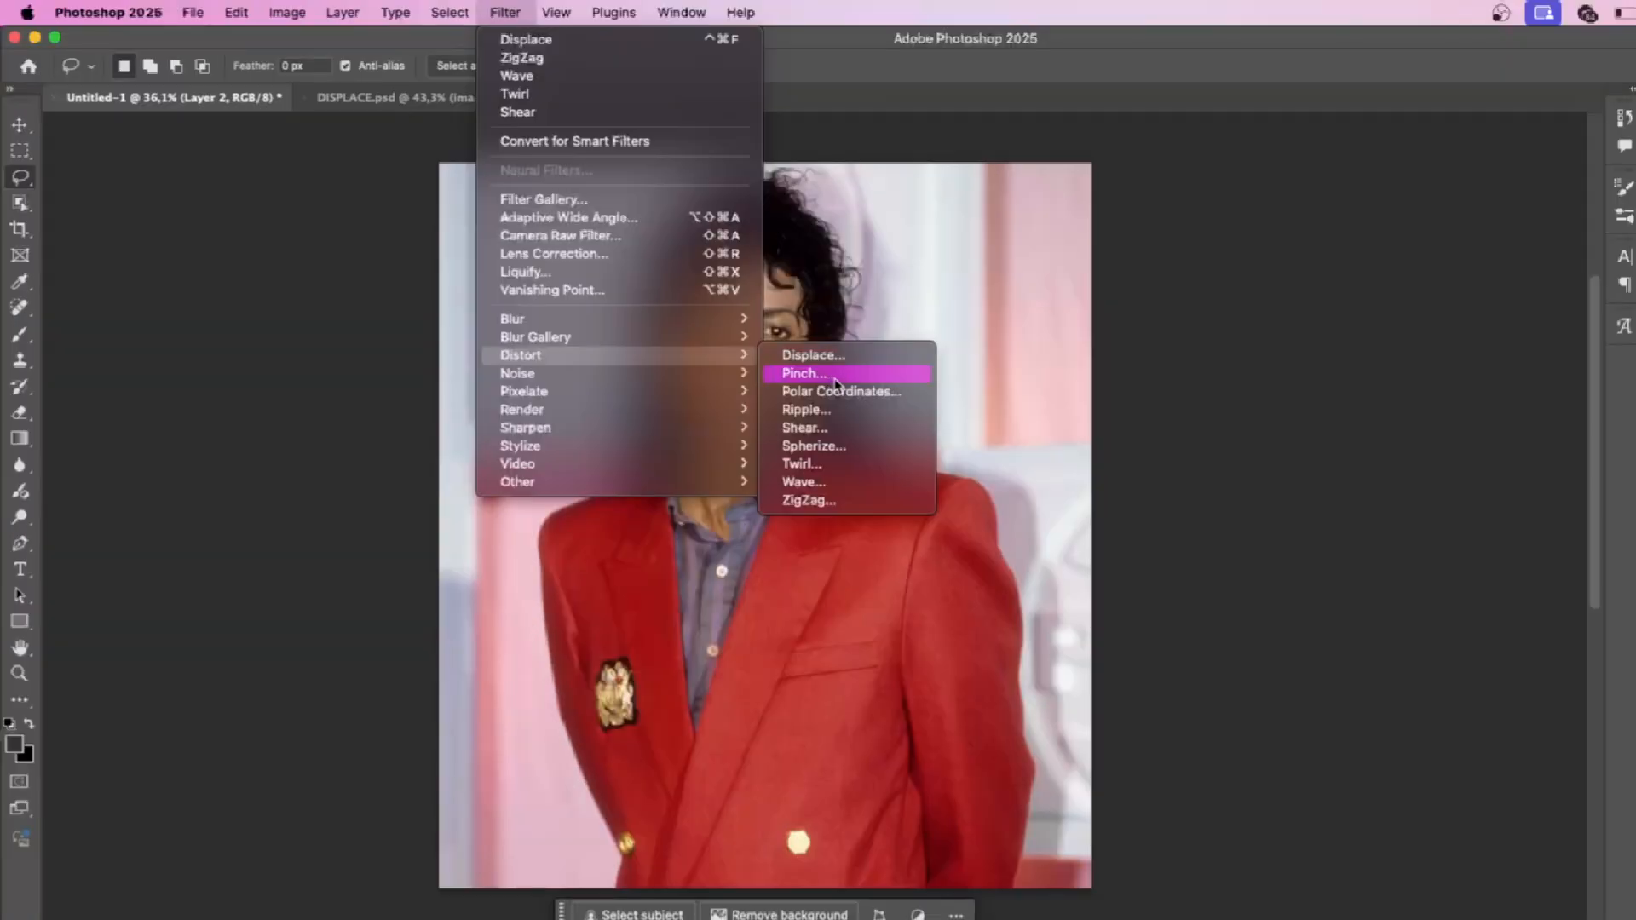
Try the Pinch filter with an adjusted amount on the portrait, and the Polar Coordinates filter on the unpinched portrait.
{"action": "left_click", "coordinate": [835, 375]}
{"action": "left_click_drag", "start_coordinate": [1033, 528], "coordinate": [1012, 460]}
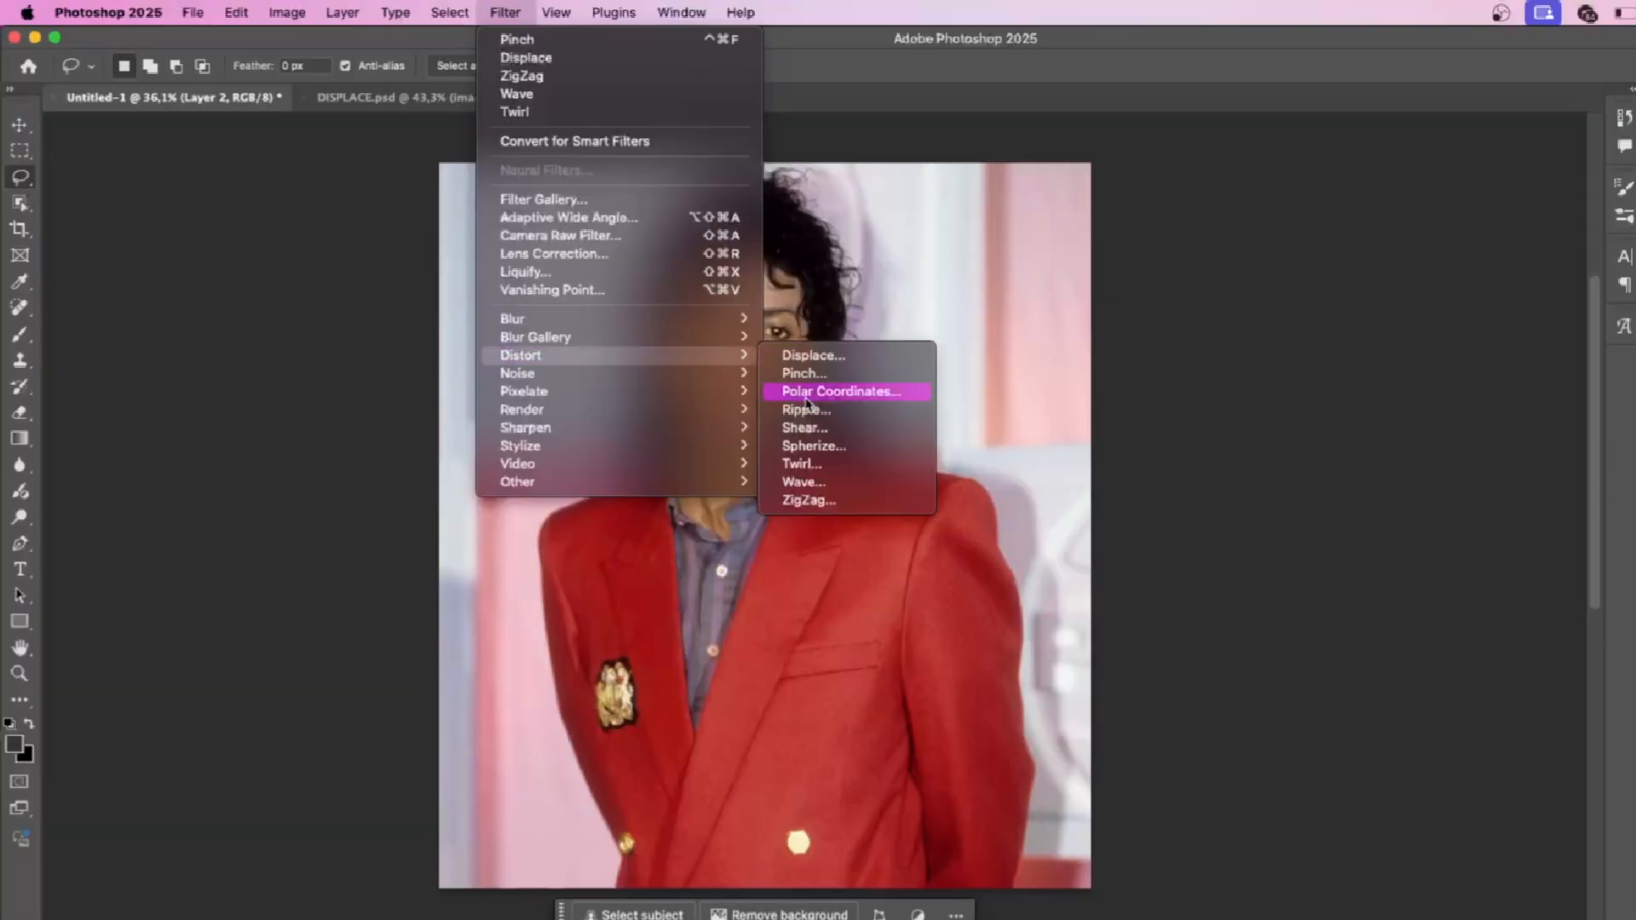
{"action": "left_click", "coordinate": [822, 395]}
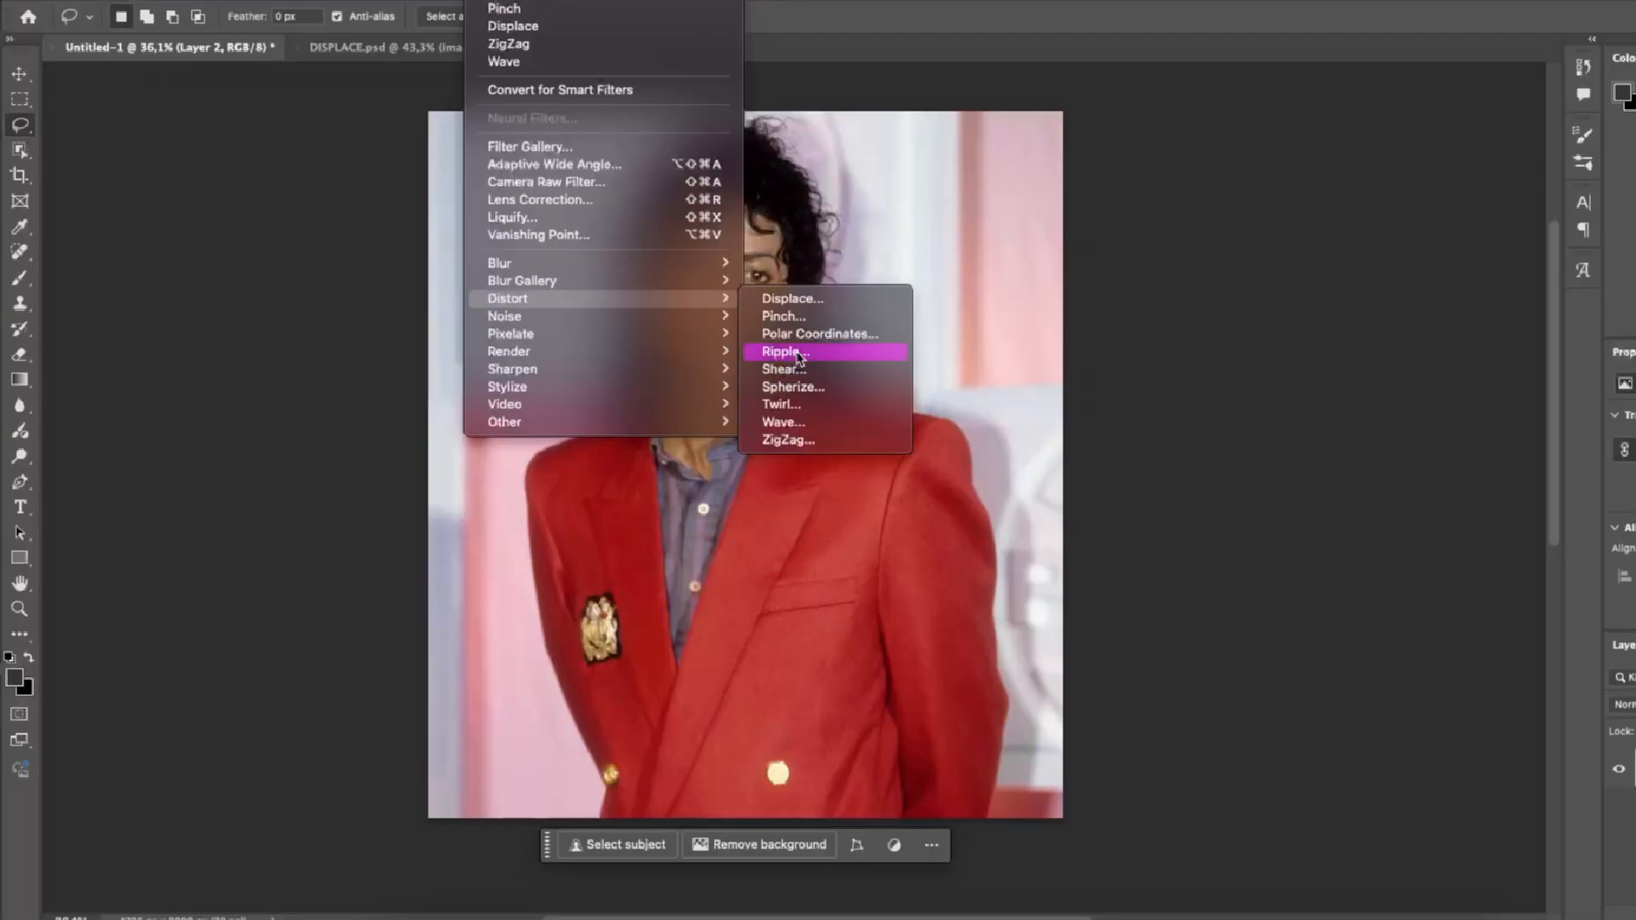
Try the Ripple filter on the portrait with a strong negative amount and a ripple size other than Medium.
{"action": "left_click", "coordinate": [819, 415]}
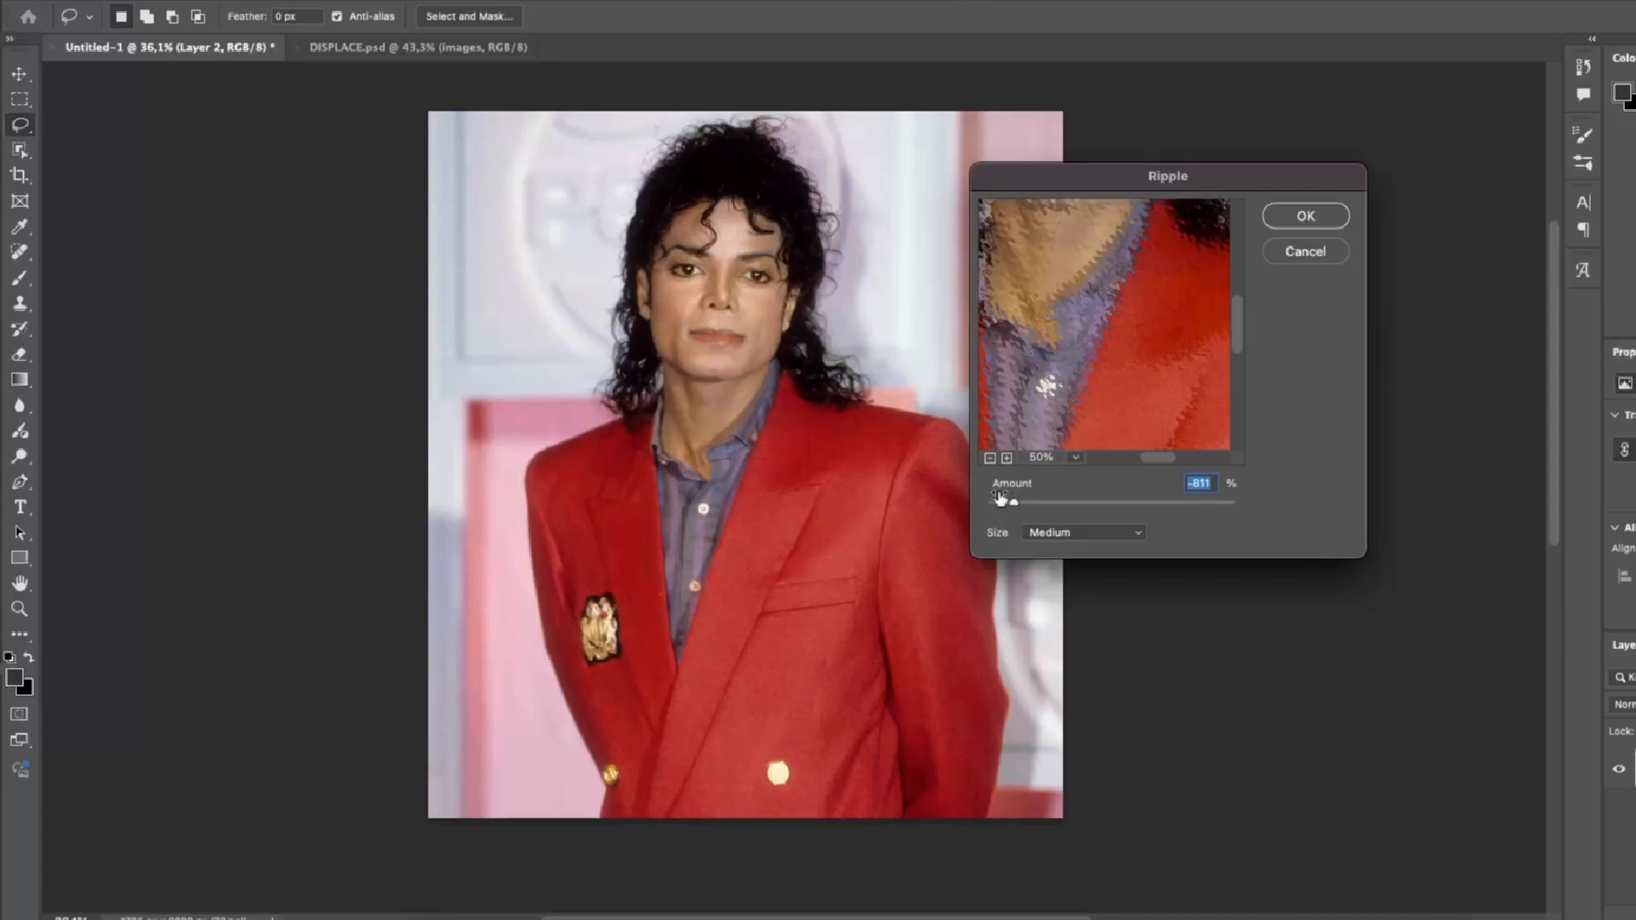
{"action": "mouse_move", "coordinate": [1019, 501]}
{"action": "left_mouse_down"}
{"action": "mouse_move", "coordinate": [1234, 502]}
{"action": "mouse_move", "coordinate": [1001, 498]}
{"action": "mouse_move", "coordinate": [1023, 501]}
{"action": "left_mouse_up"}
{"action": "left_click", "coordinate": [1060, 532]}
{"action": "left_click", "coordinate": [1056, 554]}
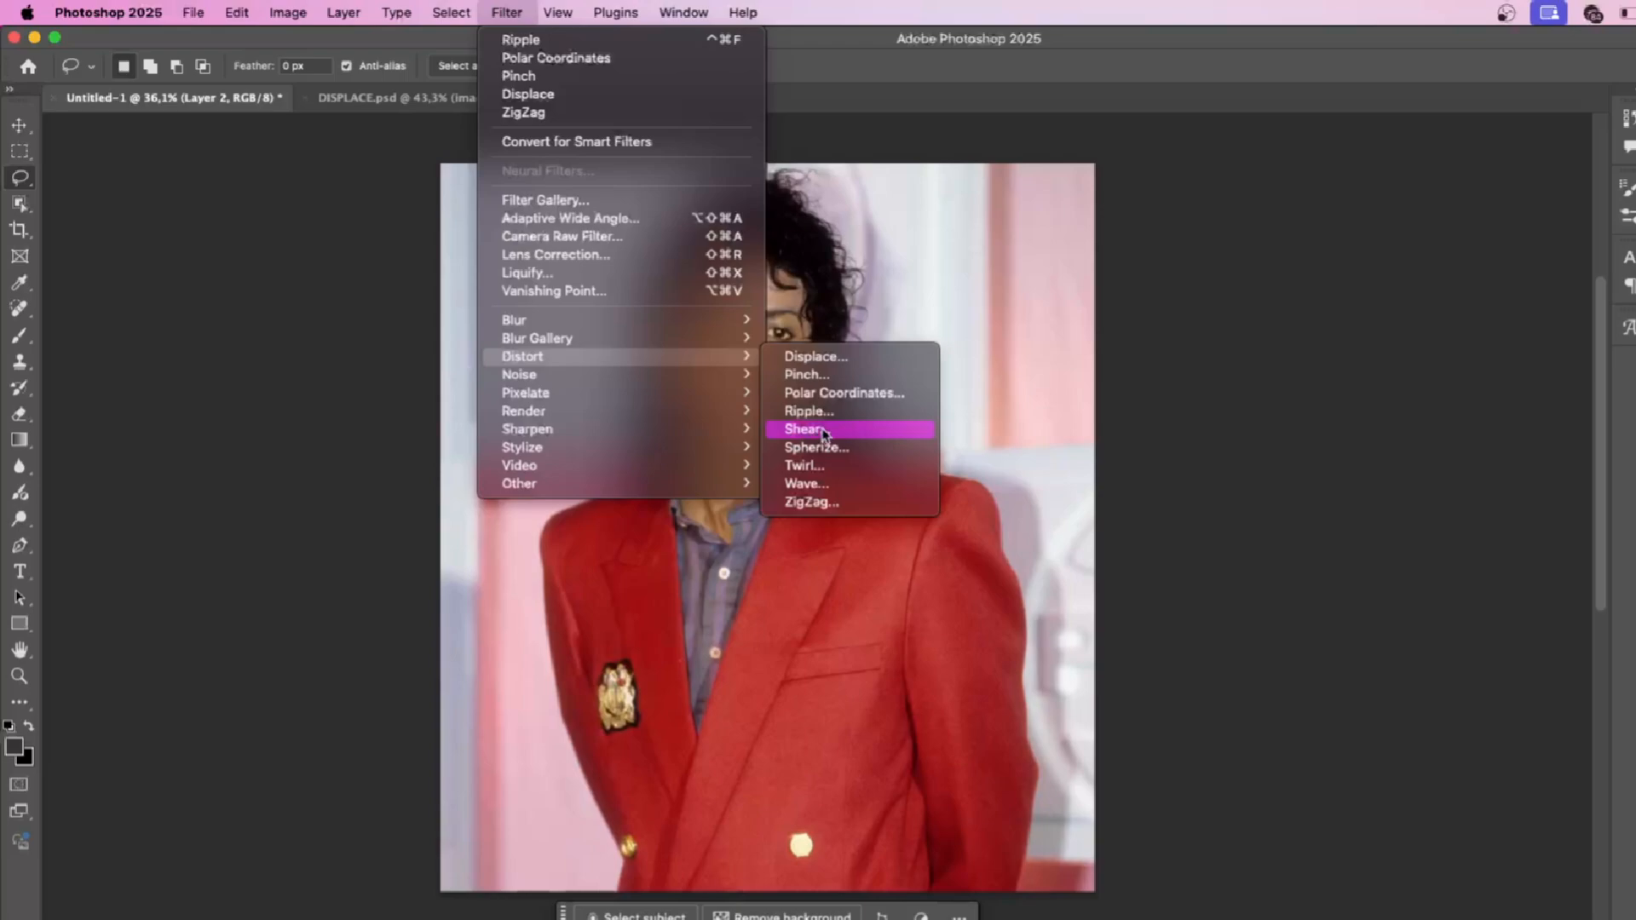
Try the Shear filter with the curve's midpoint pulled to the grid's left edge, comparing Repeat Edge Pixels and ending on Wrap Around.
{"action": "left_click", "coordinate": [823, 431]}
{"action": "mouse_move", "coordinate": [1114, 287]}
{"action": "left_mouse_down"}
{"action": "mouse_move", "coordinate": [1079, 300]}
{"action": "mouse_move", "coordinate": [1110, 295]}
{"action": "left_mouse_up"}
{"action": "left_click_drag", "start_coordinate": [1077, 239], "coordinate": [1037, 233]}
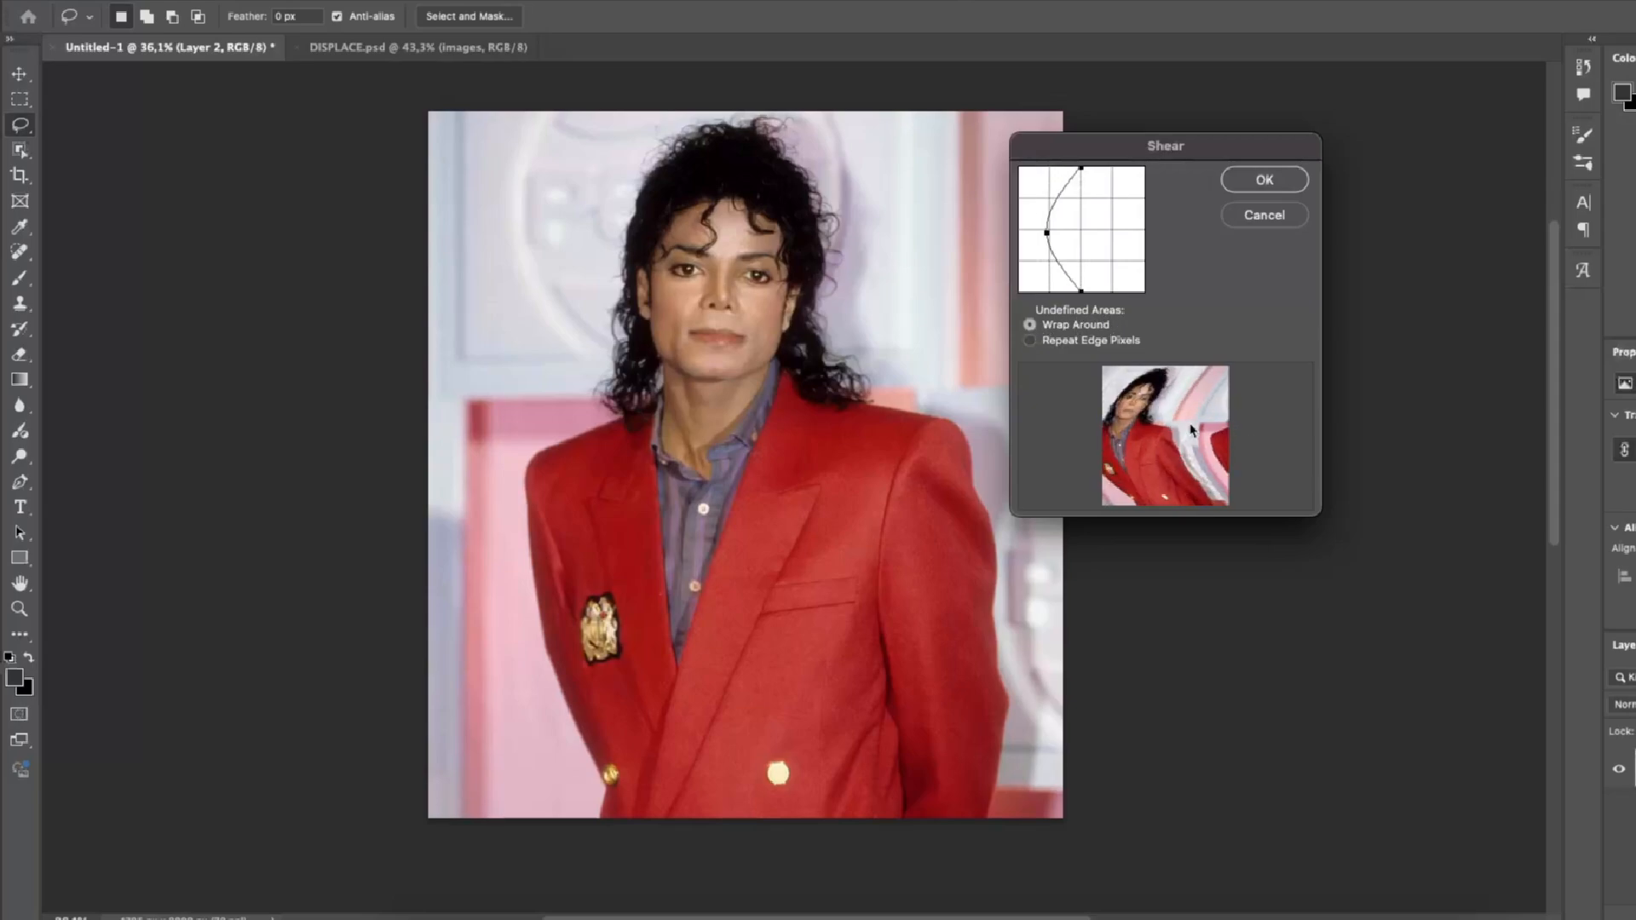
{"action": "left_click", "coordinate": [1029, 340]}
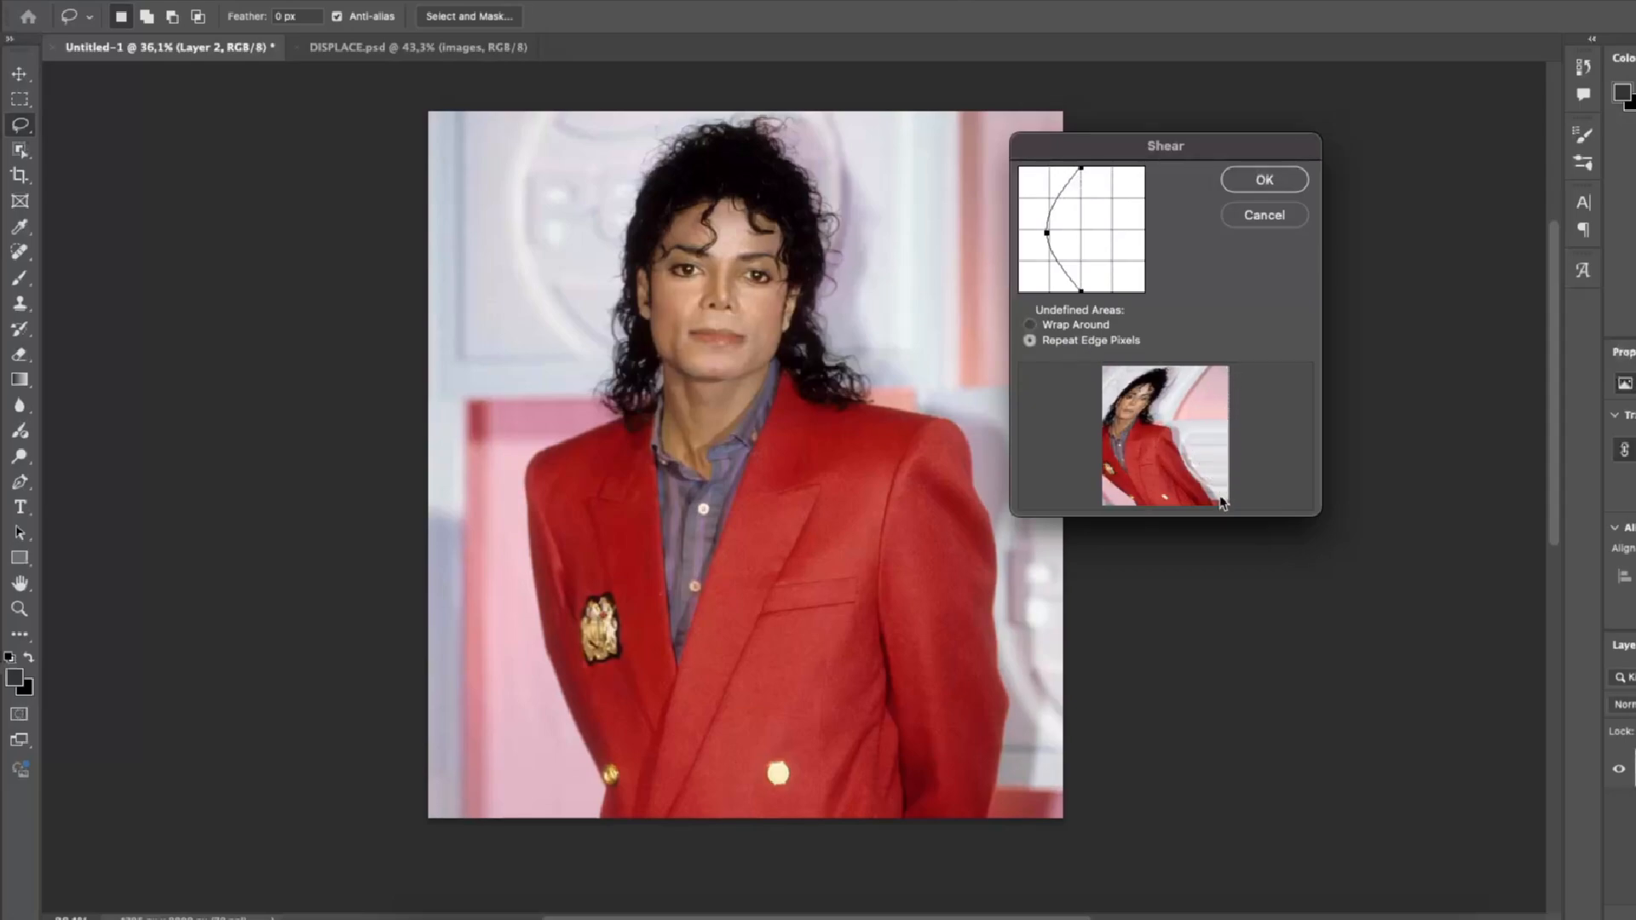
{"action": "left_click", "coordinate": [1050, 330]}
{"action": "left_click_drag", "start_coordinate": [1047, 232], "coordinate": [1018, 230]}
{"action": "left_click", "coordinate": [1035, 340]}
{"action": "left_click", "coordinate": [1034, 325]}
{"action": "left_click", "coordinate": [1278, 186]}
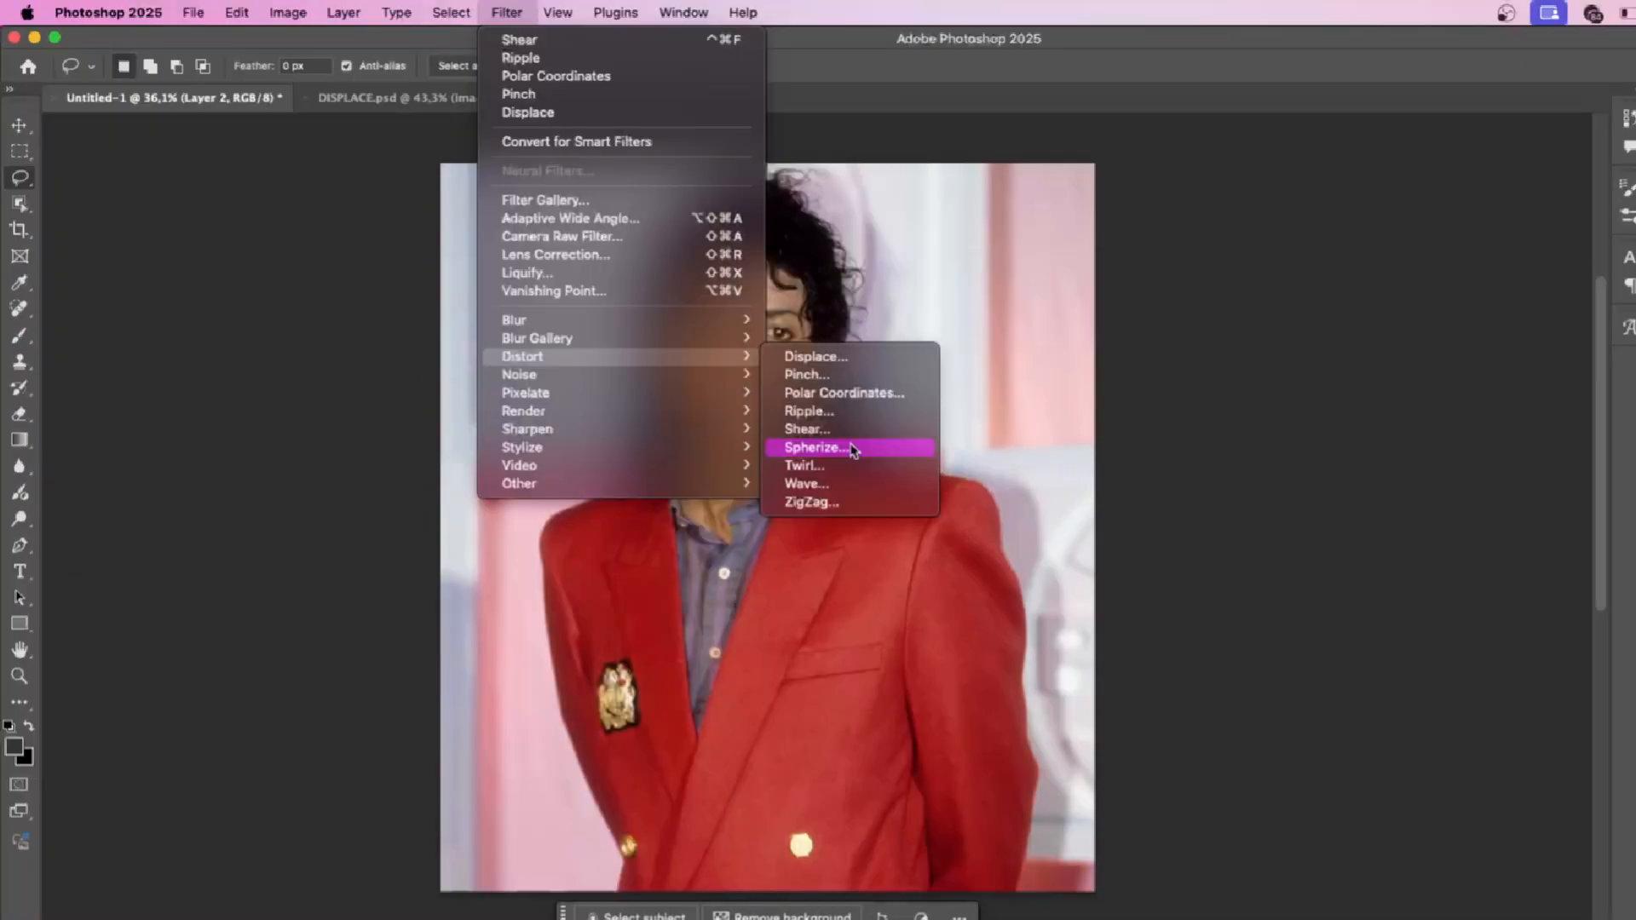
Try the Spherize filter at amount -72 in Normal mode, and at -19 in the Horizontal Only and Vertical Only modes.
{"action": "left_click", "coordinate": [851, 446]}
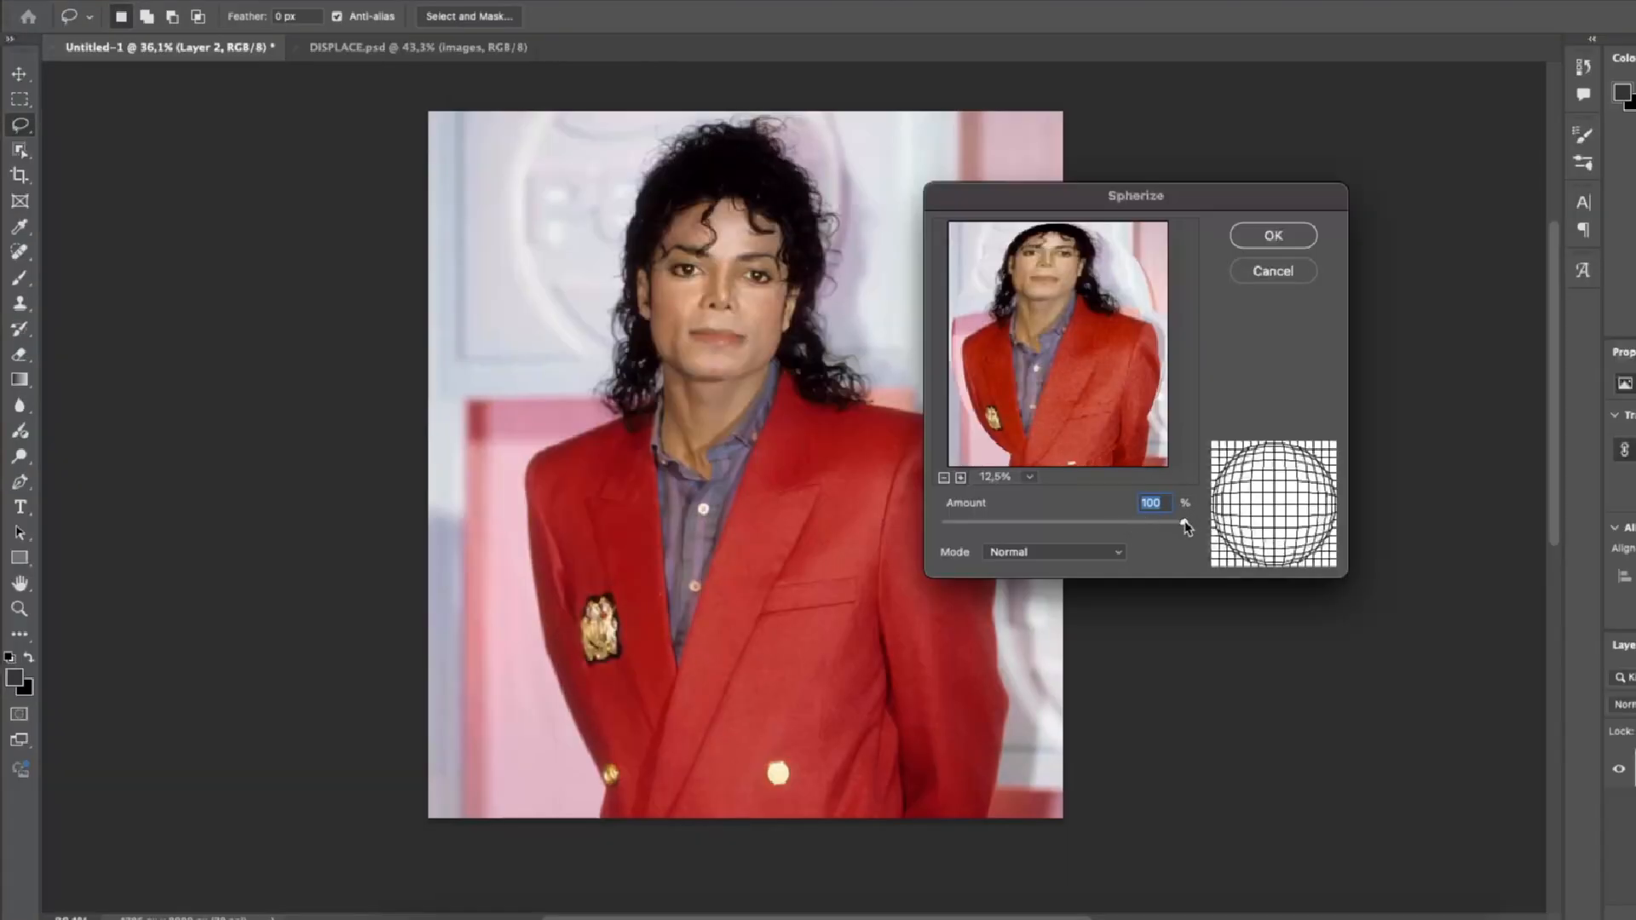
{"action": "left_click_drag", "start_coordinate": [1186, 527], "coordinate": [1099, 522]}
{"action": "left_click", "coordinate": [1059, 553]}
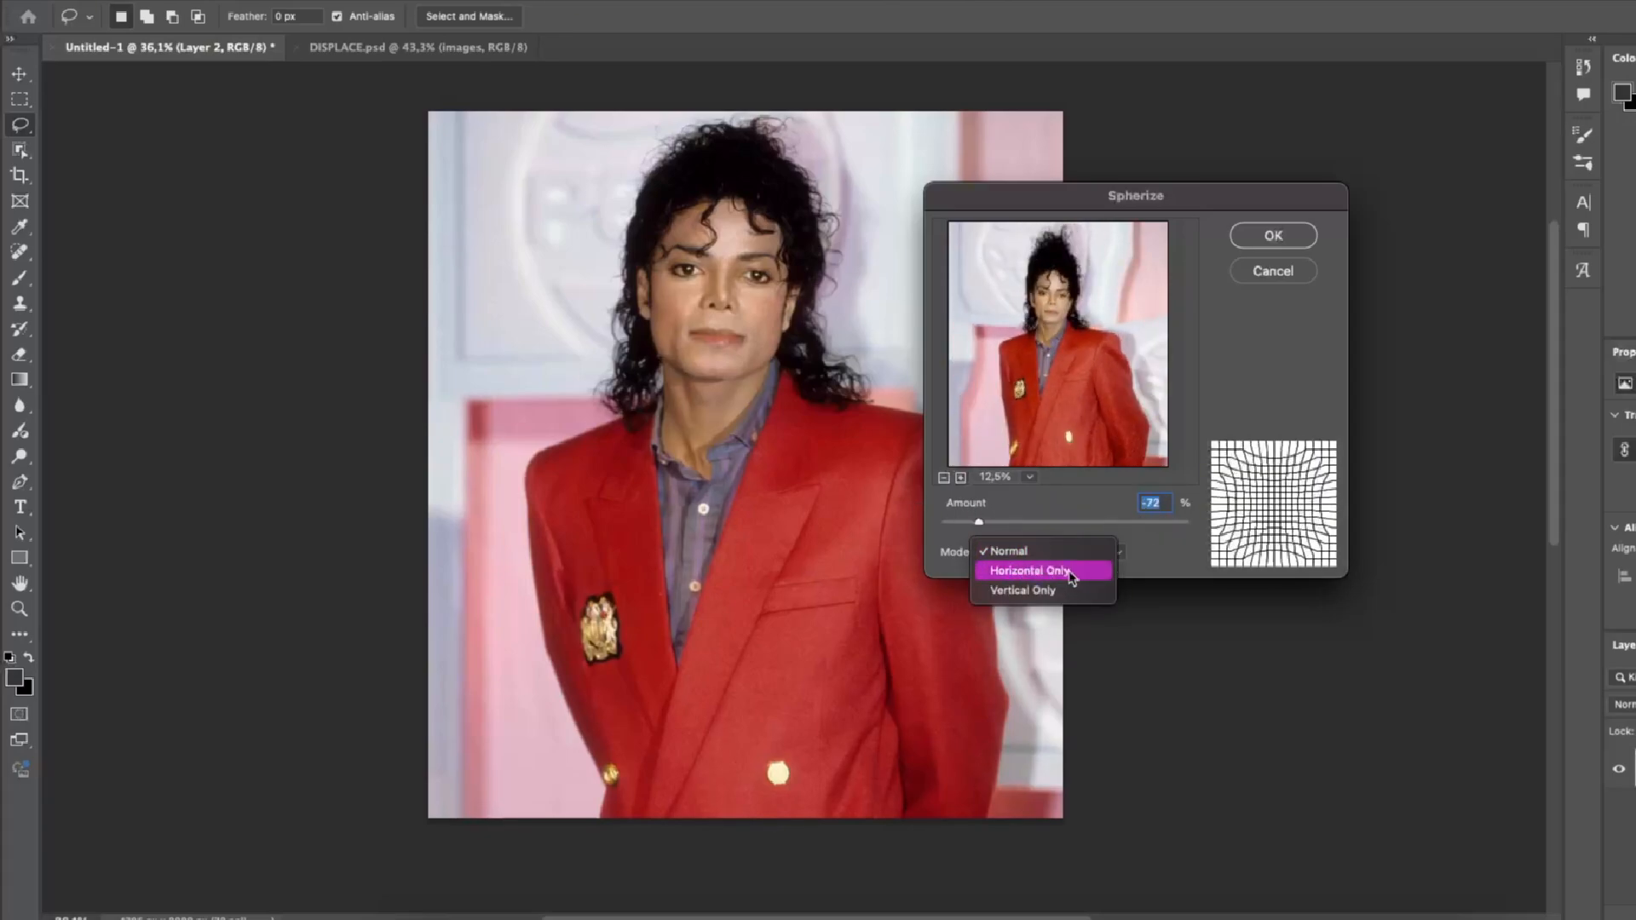
{"action": "left_click", "coordinate": [1071, 578]}
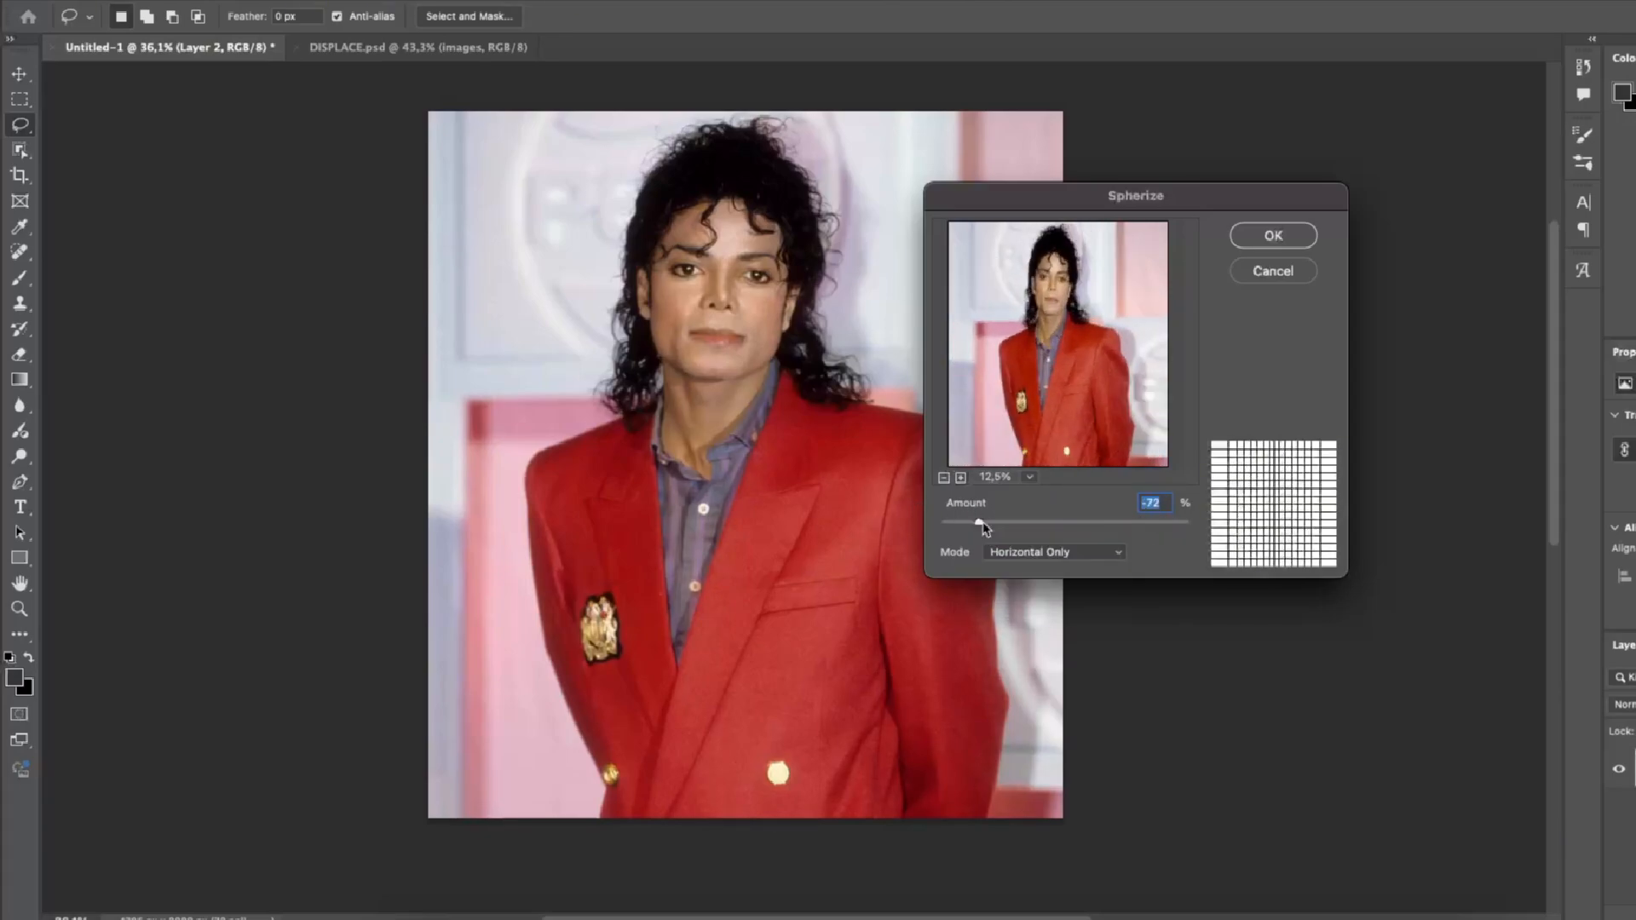
{"action": "left_click_drag", "start_coordinate": [981, 523], "coordinate": [1042, 523]}
{"action": "left_click", "coordinate": [1054, 552]}
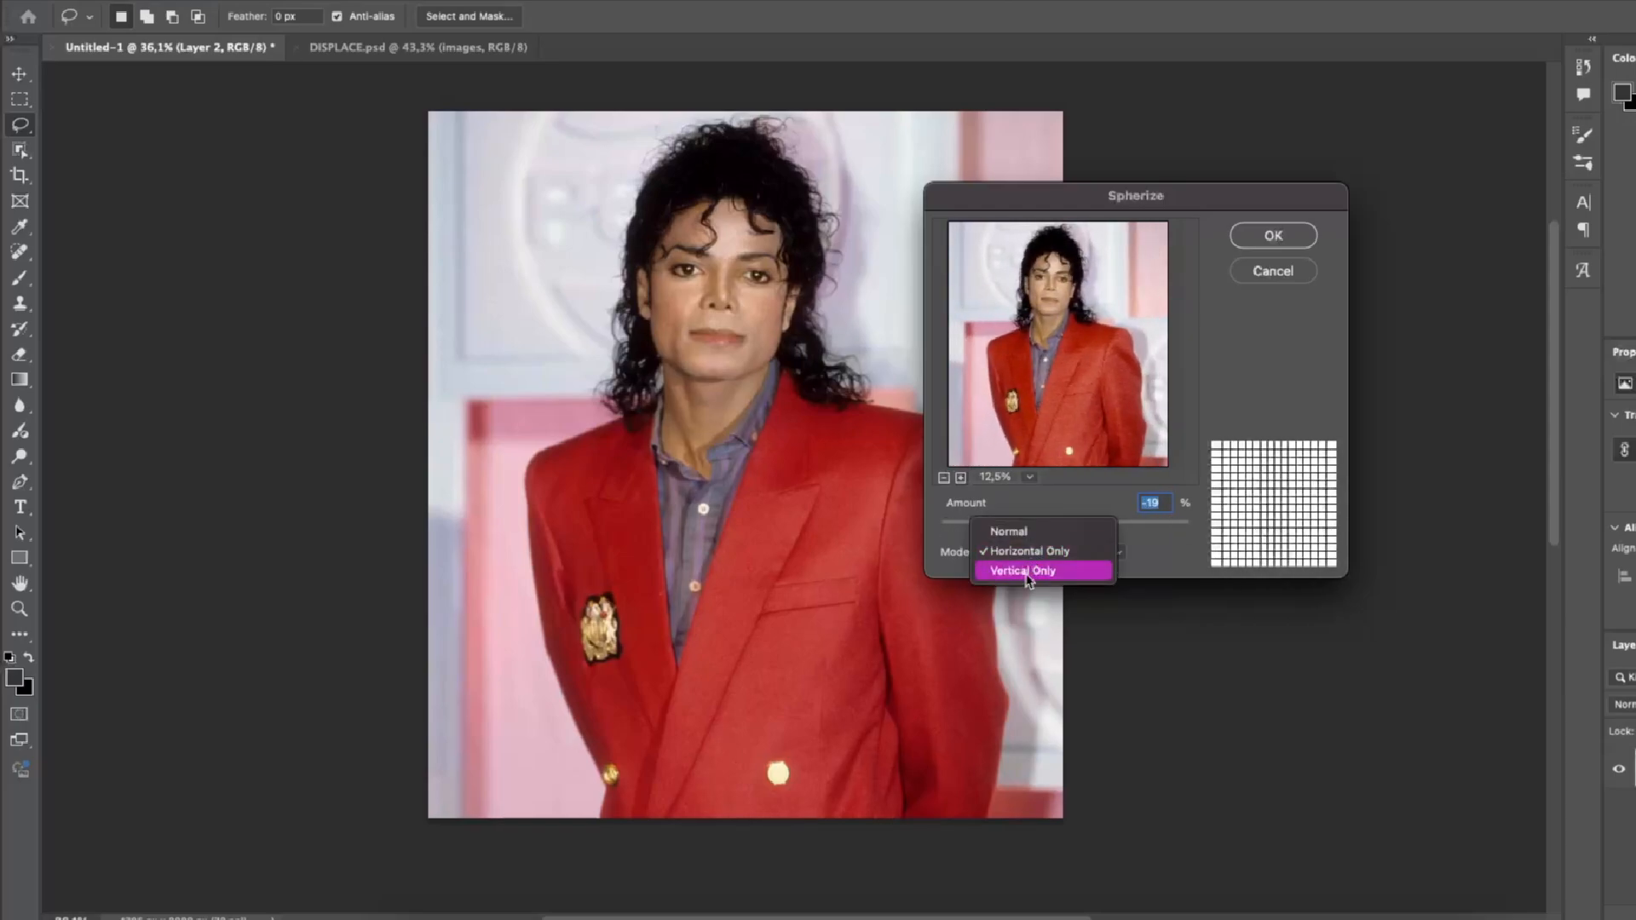
{"action": "left_click", "coordinate": [1026, 572]}
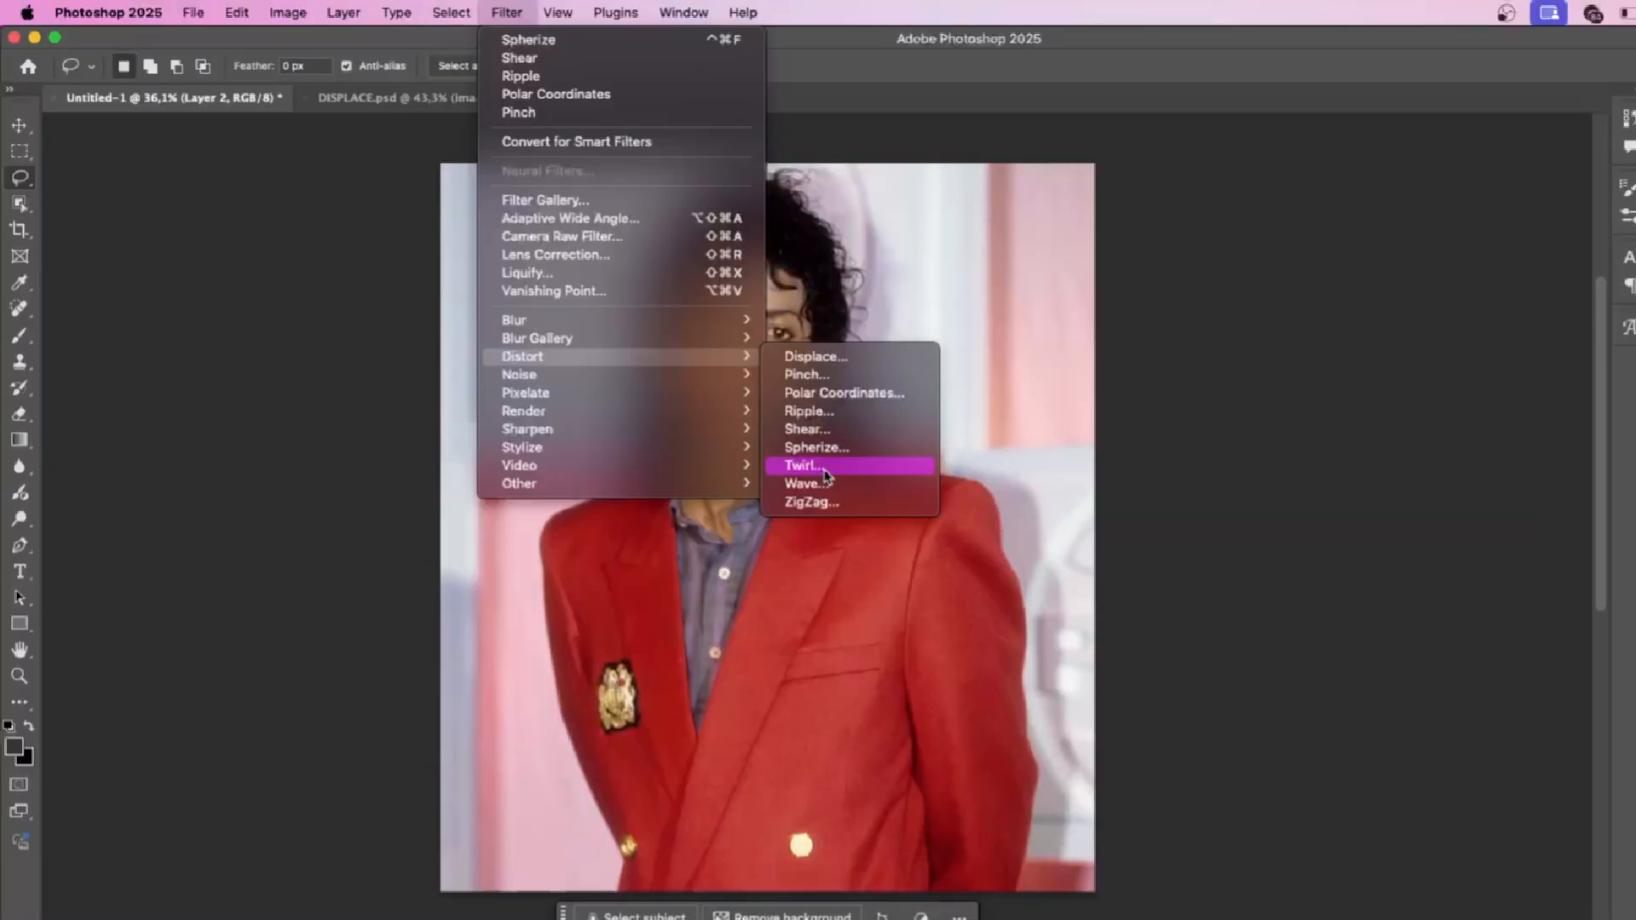
Try the Twirl filter on the portrait with a moderate positive angle.
{"action": "left_click", "coordinate": [823, 472]}
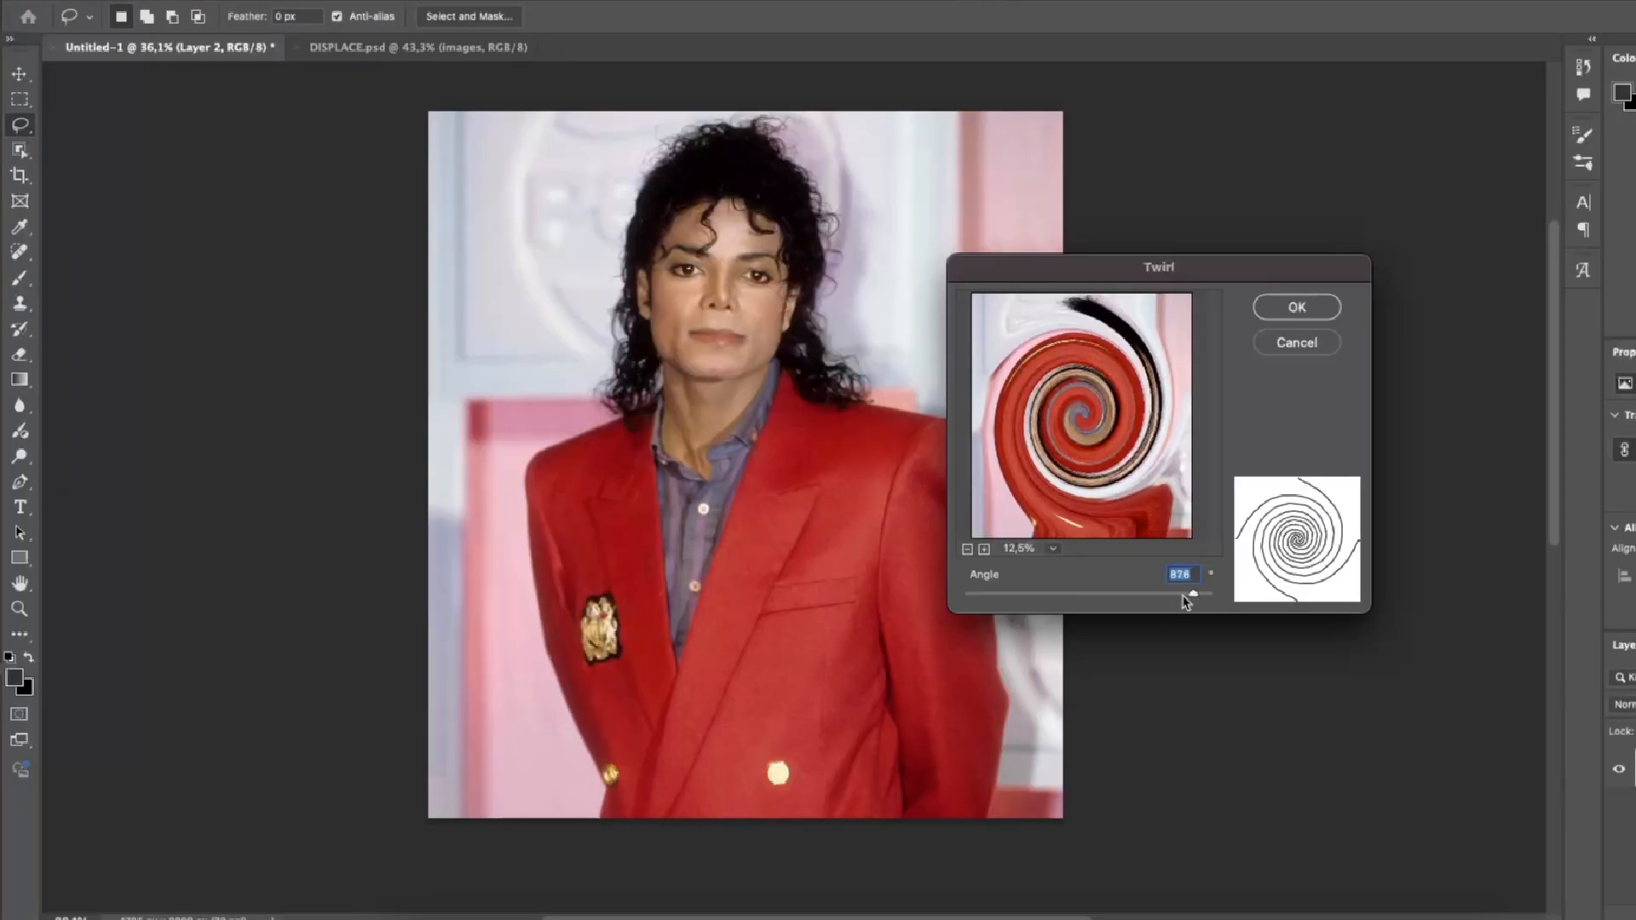
{"action": "left_click_drag", "start_coordinate": [1187, 595], "coordinate": [1143, 592]}
{"action": "left_click", "coordinate": [1286, 307]}
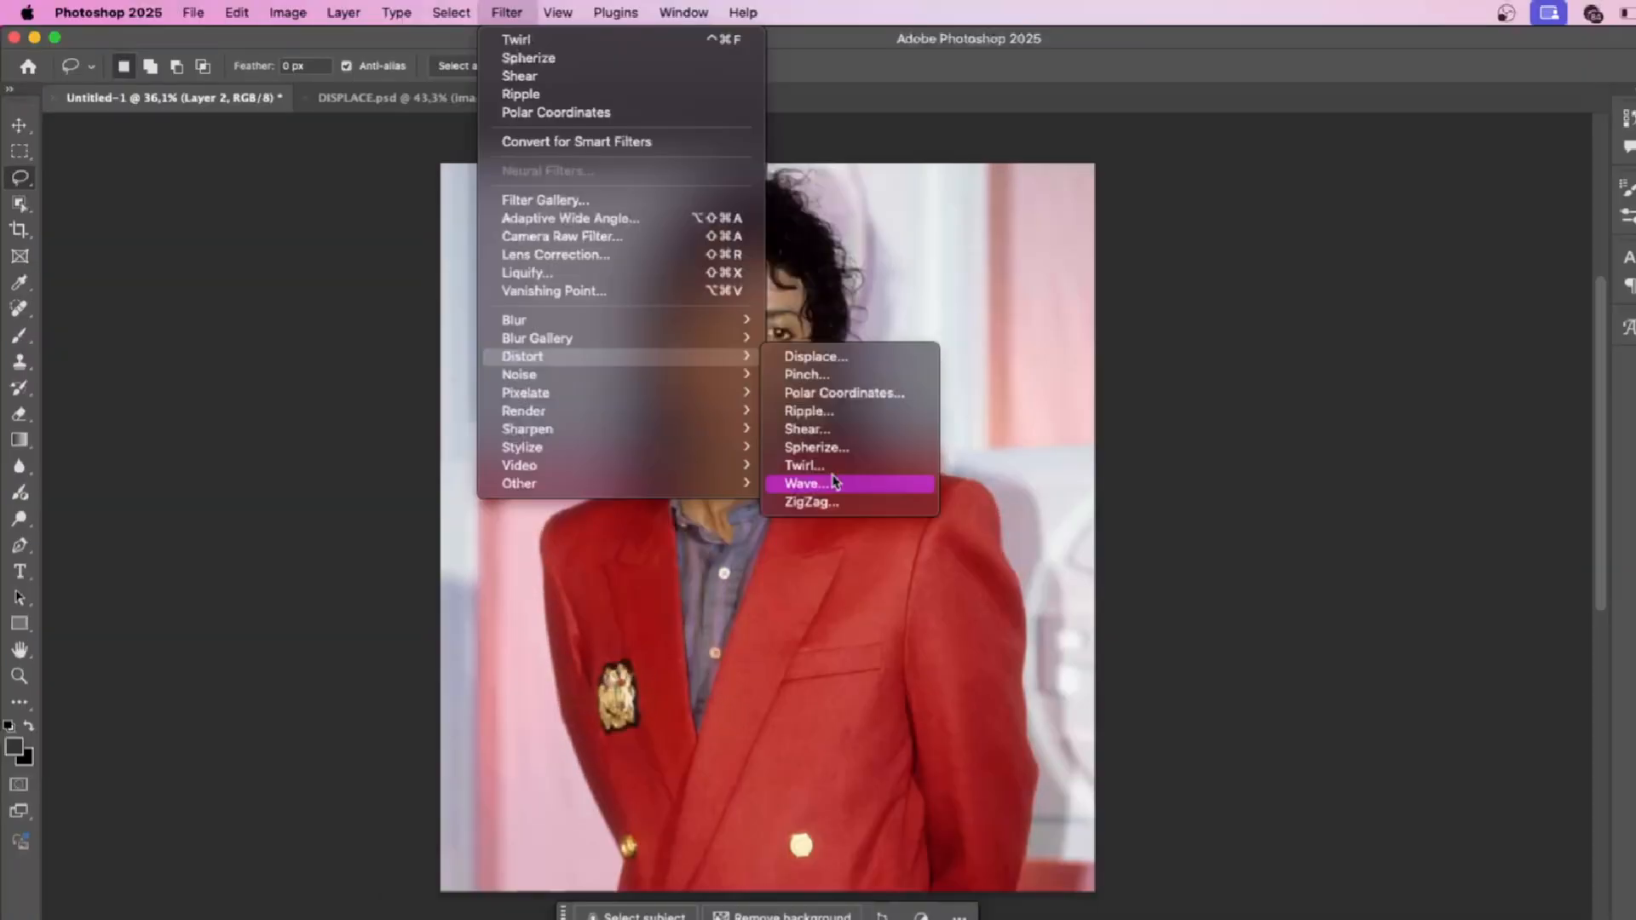
Configure the Wave filter with 9 generators, wavelength 394 to 984, maximum amplitude 44 and horizontal scale 73%.
{"action": "left_click", "coordinate": [833, 482]}
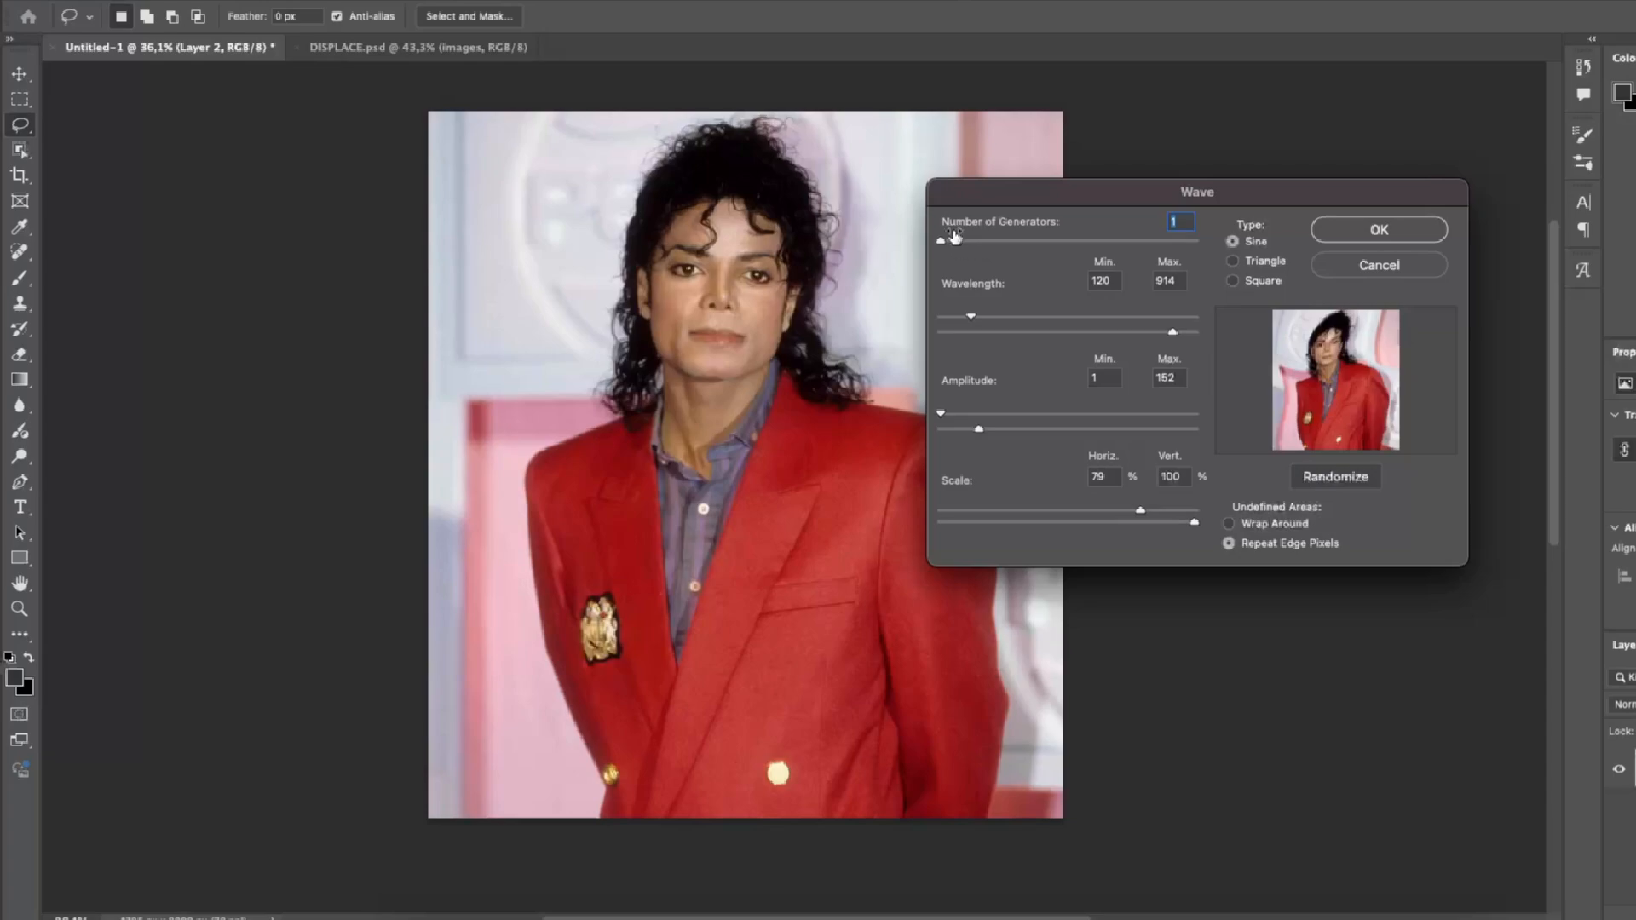
{"action": "left_click_drag", "start_coordinate": [981, 234], "coordinate": [1004, 246]}
{"action": "left_click_drag", "start_coordinate": [972, 317], "coordinate": [1041, 317]}
{"action": "mouse_move", "coordinate": [1172, 333]}
{"action": "left_mouse_down"}
{"action": "mouse_move", "coordinate": [1136, 333]}
{"action": "mouse_move", "coordinate": [1191, 332]}
{"action": "left_mouse_up"}
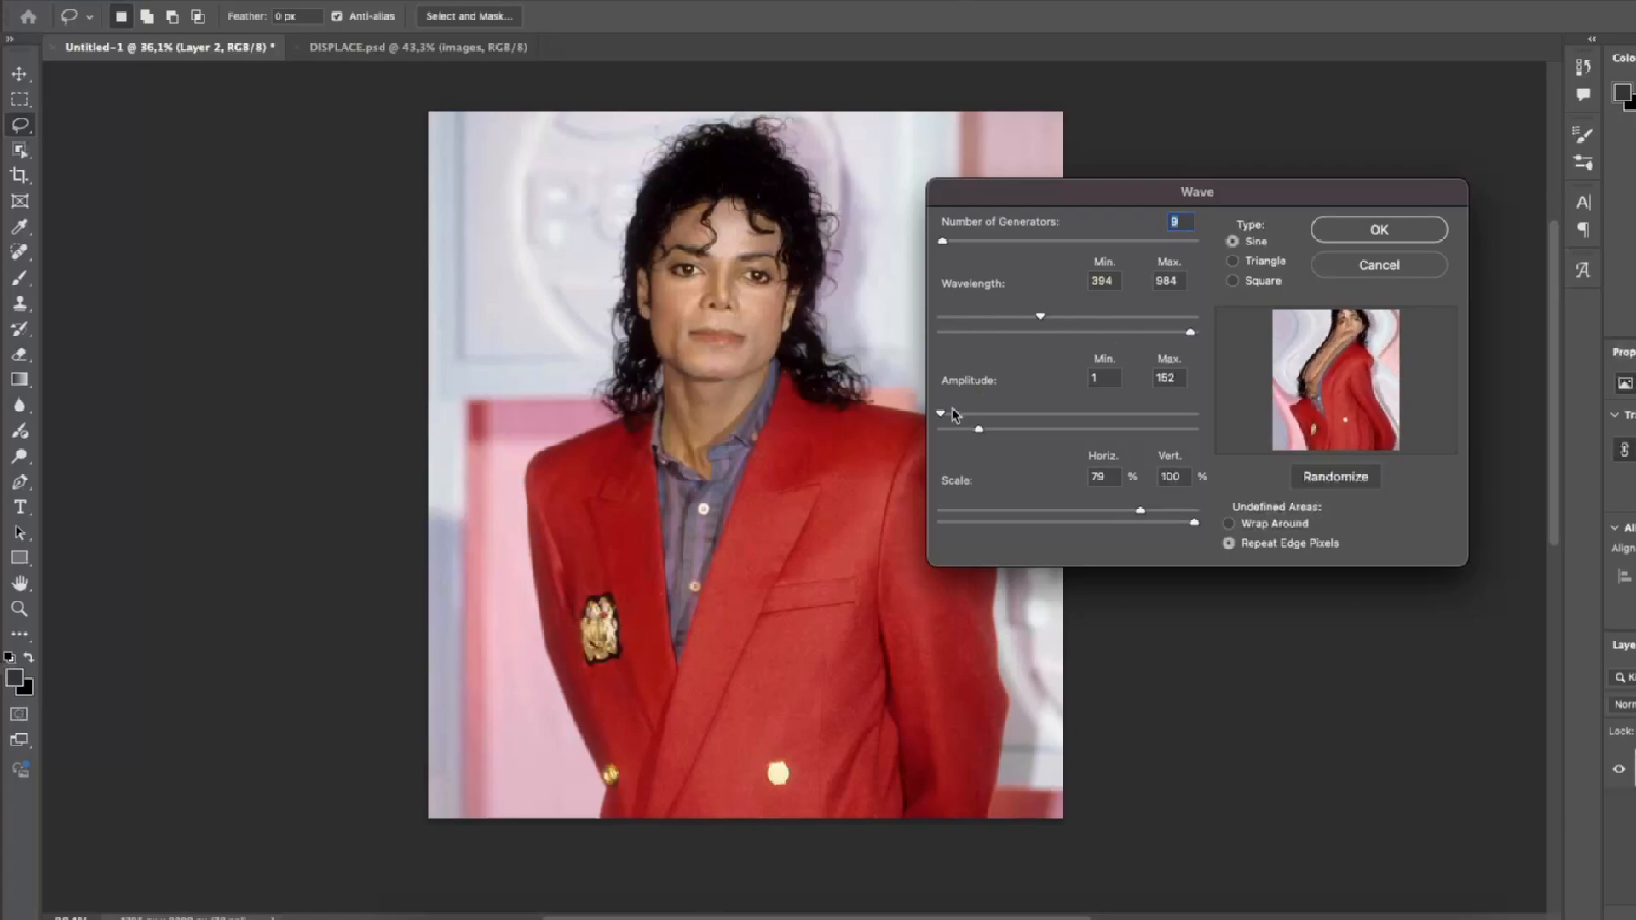
{"action": "mouse_move", "coordinate": [978, 428]}
{"action": "left_mouse_down"}
{"action": "mouse_move", "coordinate": [1093, 418]}
{"action": "mouse_move", "coordinate": [953, 431]}
{"action": "left_mouse_up"}
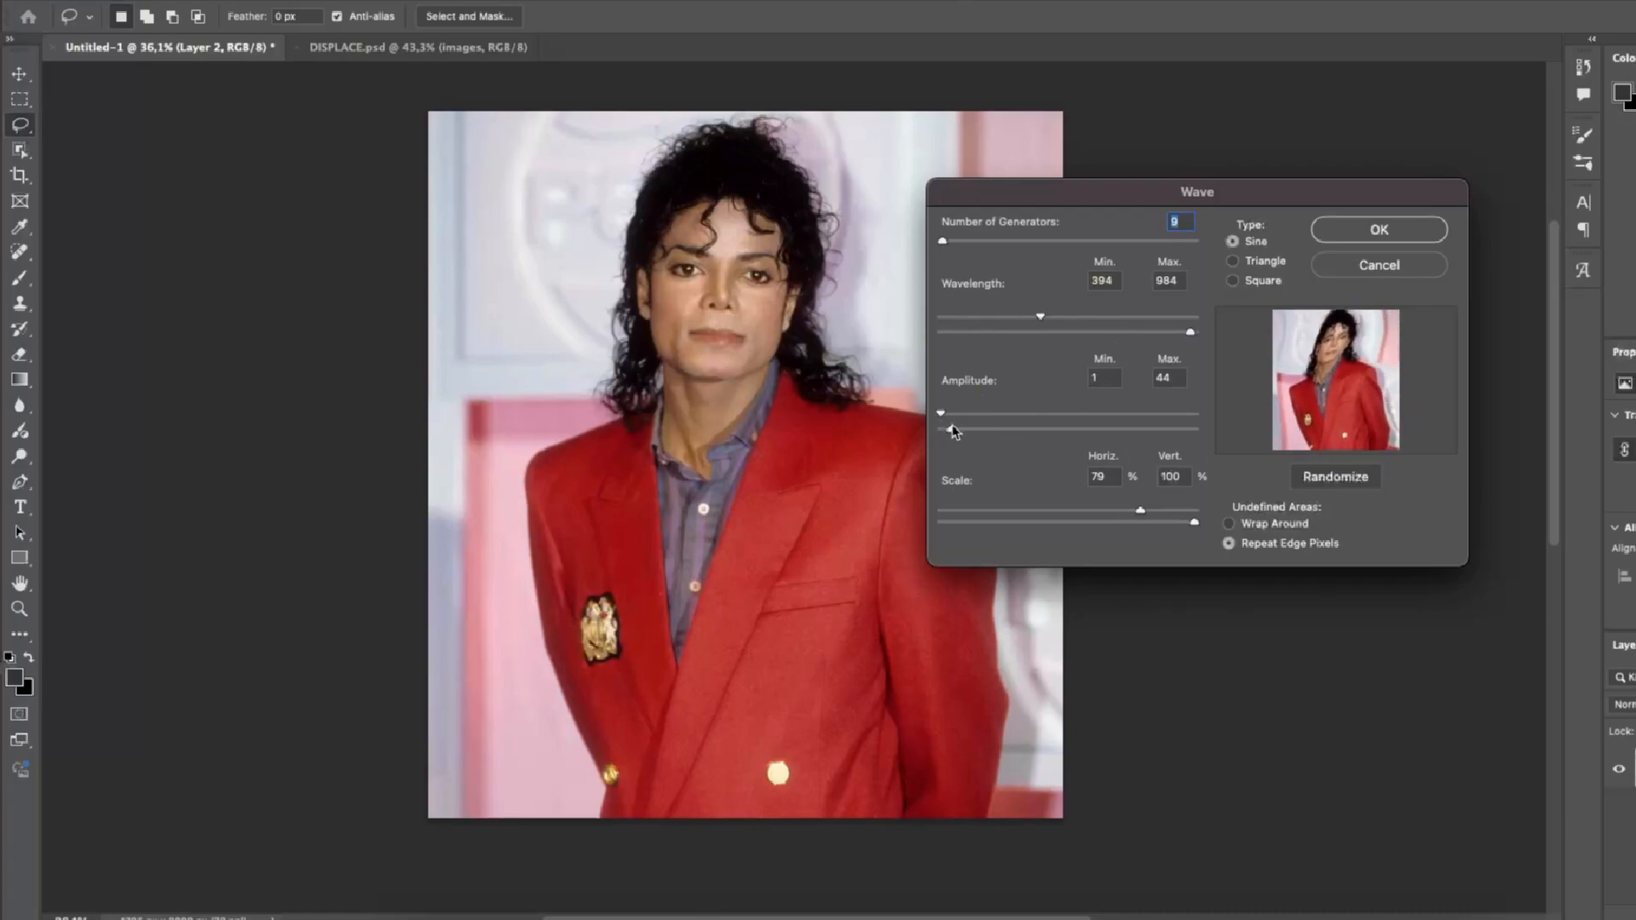
{"action": "left_click_drag", "start_coordinate": [1149, 504], "coordinate": [1135, 504]}
Compare the Triangle and Square wave types, randomizing the wave pattern with Square and again with Sine.
{"action": "left_click", "coordinate": [1235, 263]}
{"action": "left_click", "coordinate": [1233, 282]}
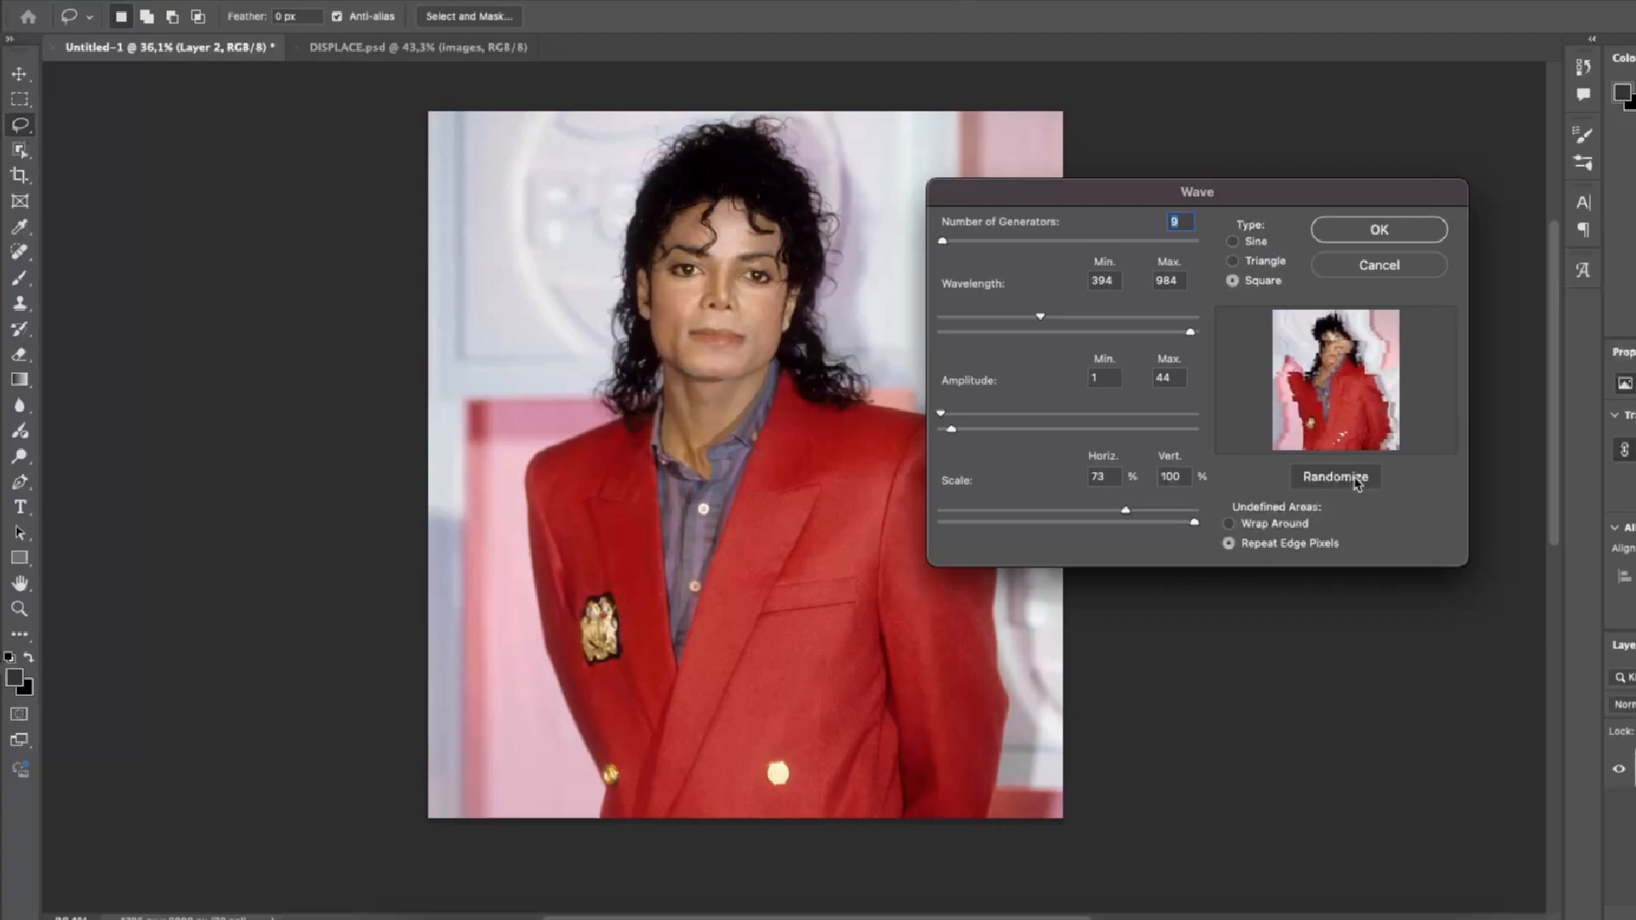
{"action": "left_click", "coordinate": [1357, 483]}
{"action": "left_click", "coordinate": [1357, 483]}
{"action": "left_click", "coordinate": [1234, 242]}
{"action": "left_click", "coordinate": [1326, 482]}
{"action": "left_click", "coordinate": [1326, 482]}
{"action": "left_click", "coordinate": [1326, 482]}
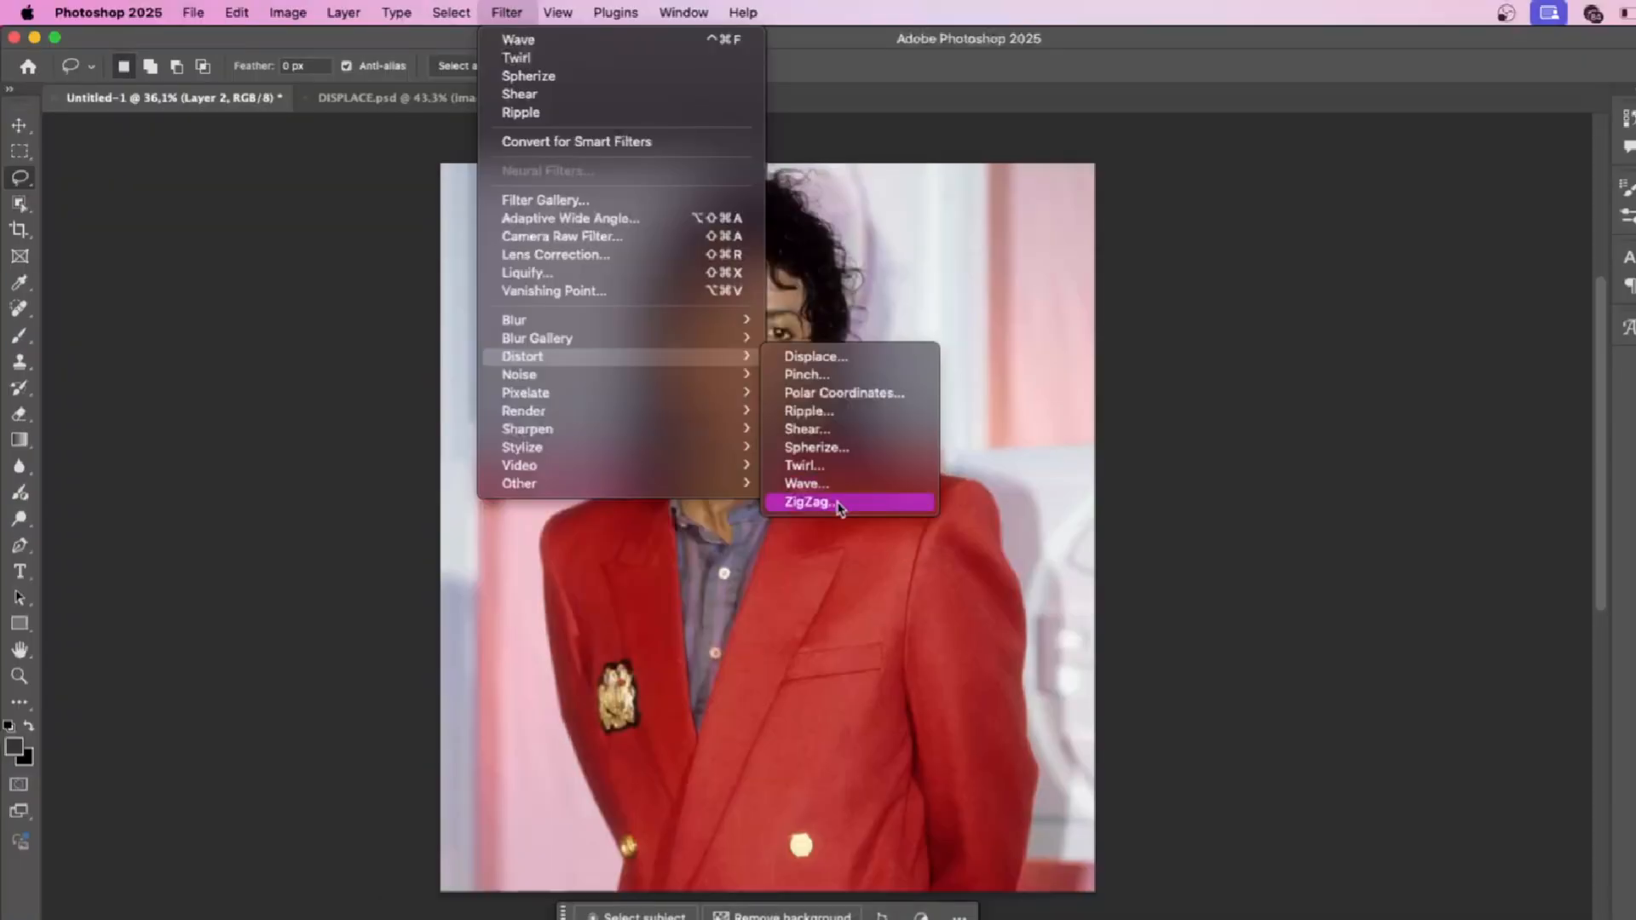
Set up the ZigZag filter on the portrait with amount 70 and 17 ridges in the Pond Ripples style.
{"action": "left_click", "coordinate": [839, 508]}
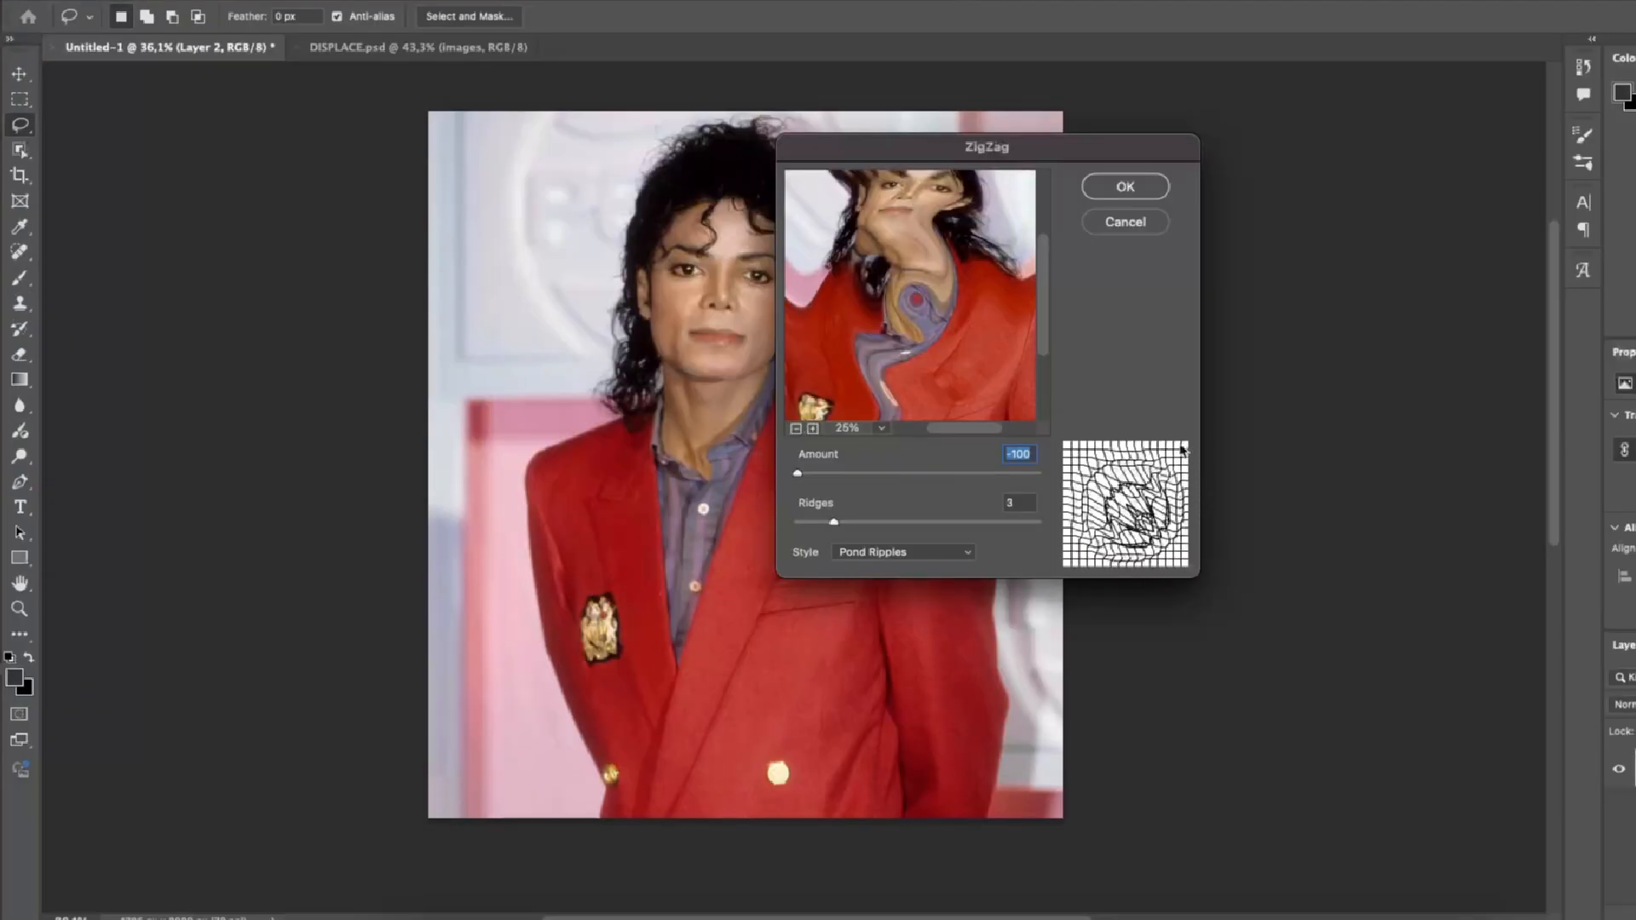
{"action": "left_click_drag", "start_coordinate": [797, 474], "coordinate": [909, 475]}
{"action": "left_click", "coordinate": [834, 524]}
{"action": "left_click_drag", "start_coordinate": [833, 523], "coordinate": [1002, 523]}
{"action": "left_click_drag", "start_coordinate": [909, 474], "coordinate": [1000, 474]}
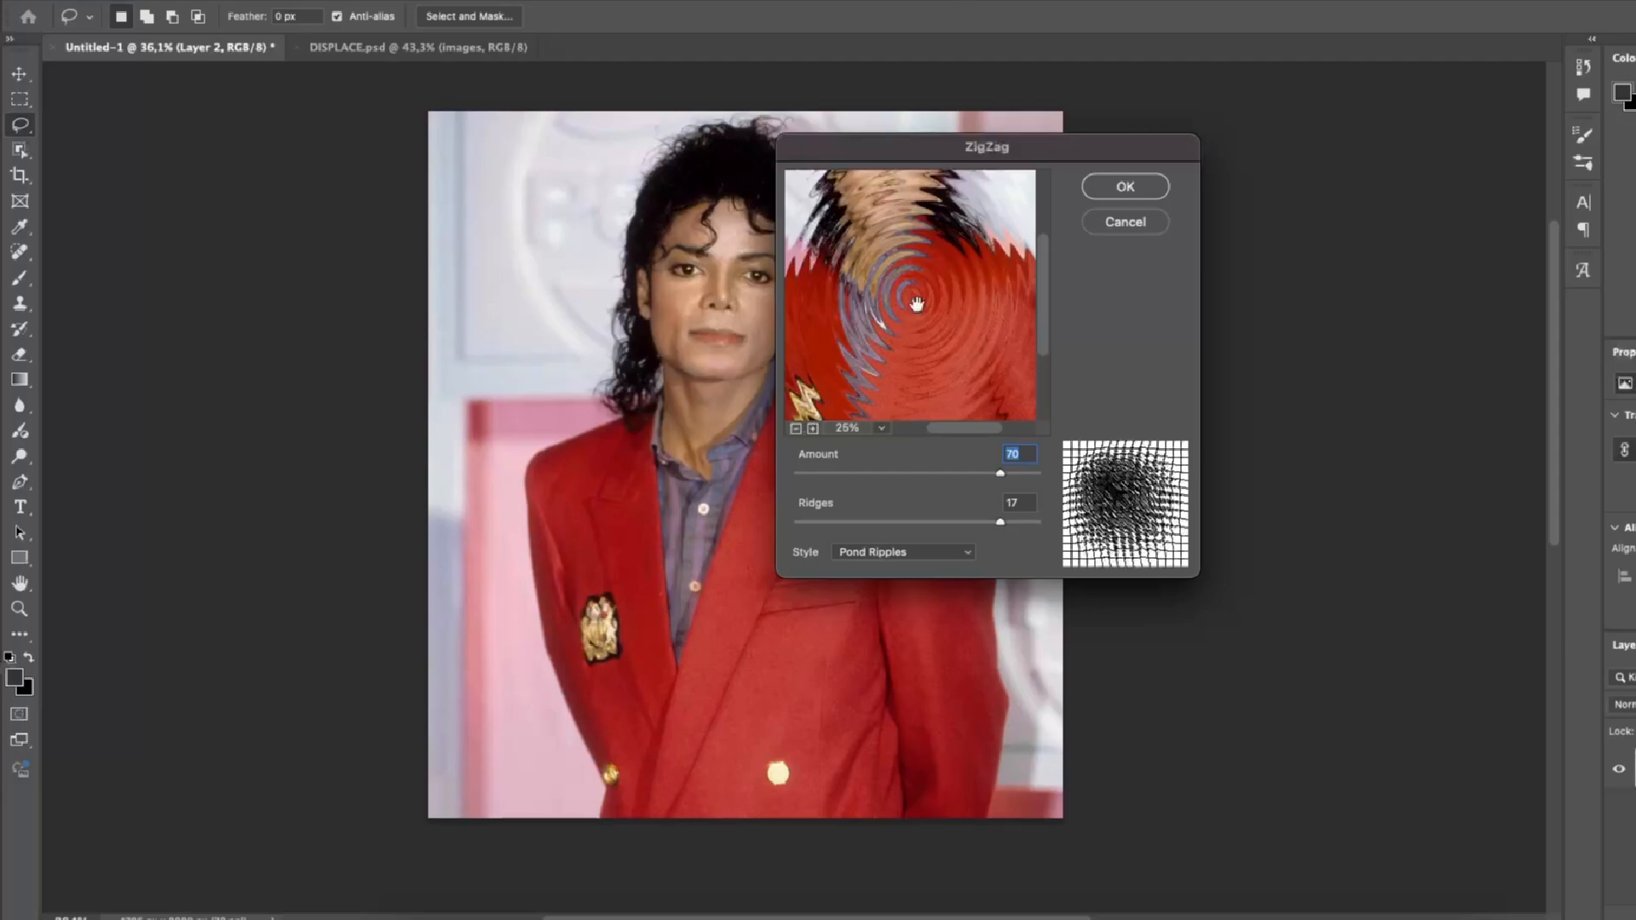
Preview the Out From Center ZigZag style, then apply the filter with the Around Center style.
{"action": "left_click", "coordinate": [893, 554]}
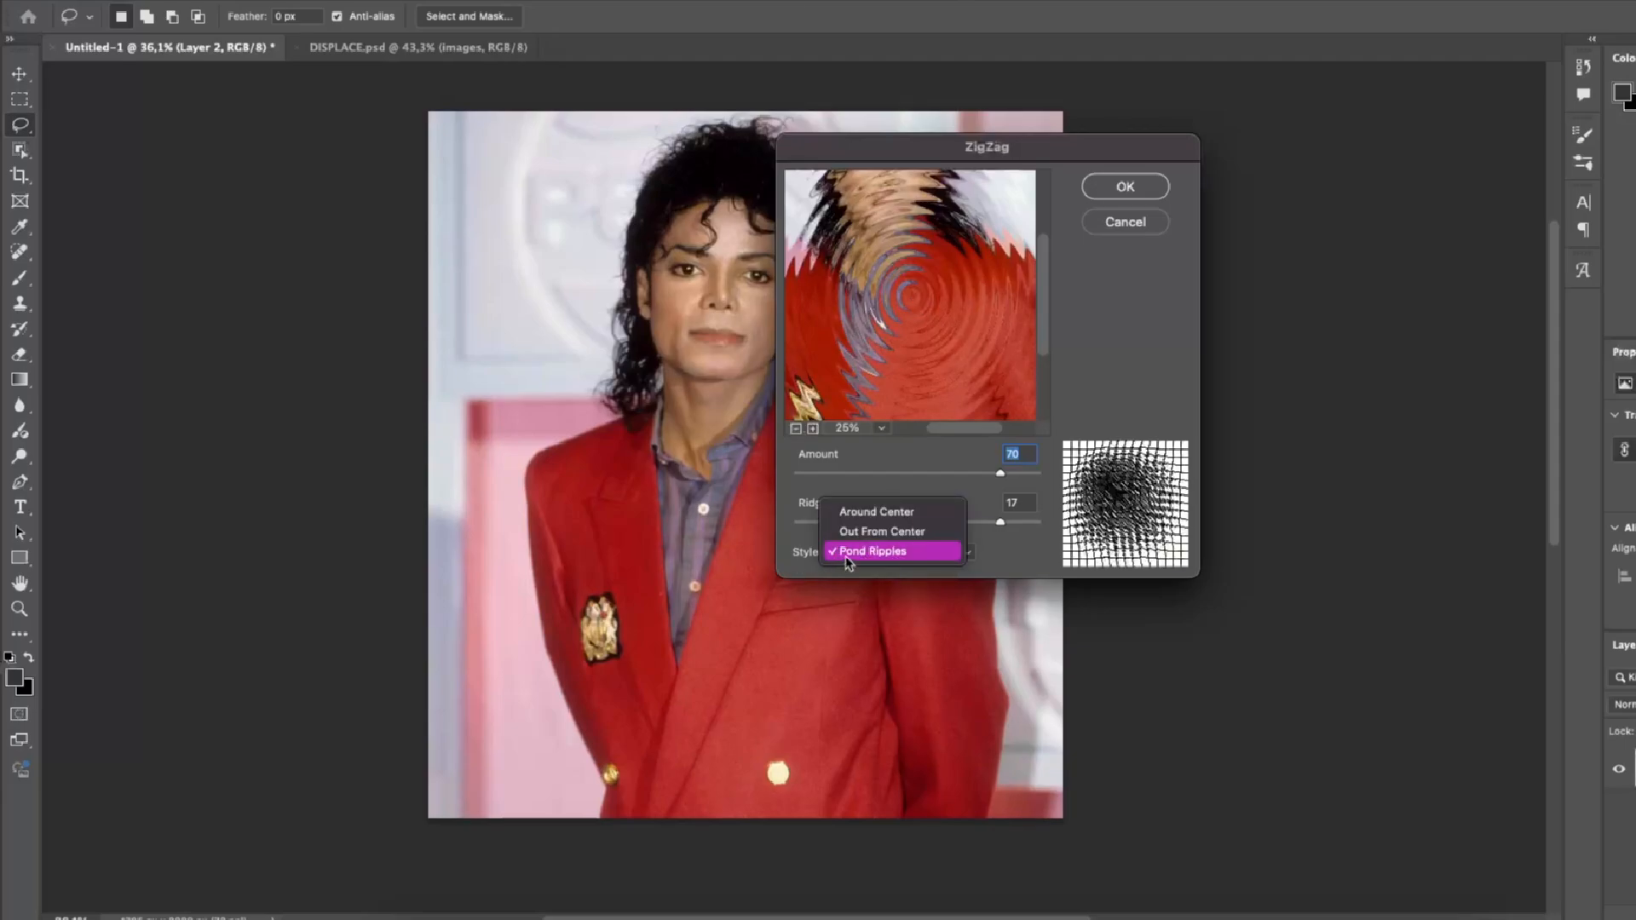
{"action": "left_click", "coordinate": [873, 533]}
{"action": "left_click", "coordinate": [873, 552]}
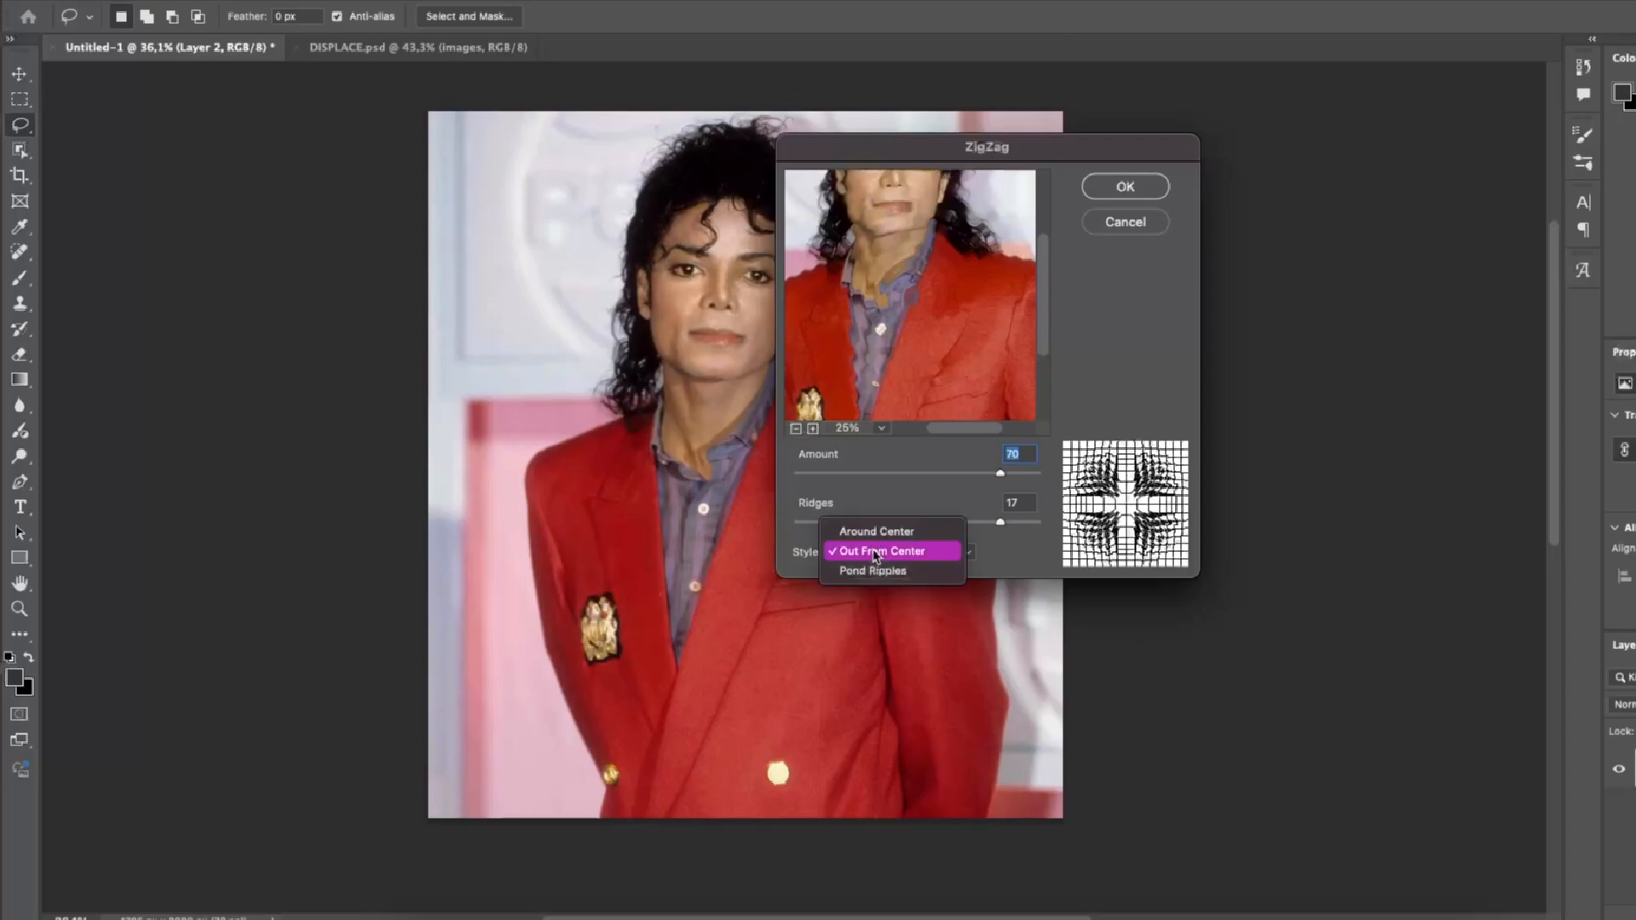
{"action": "left_click", "coordinate": [873, 534]}
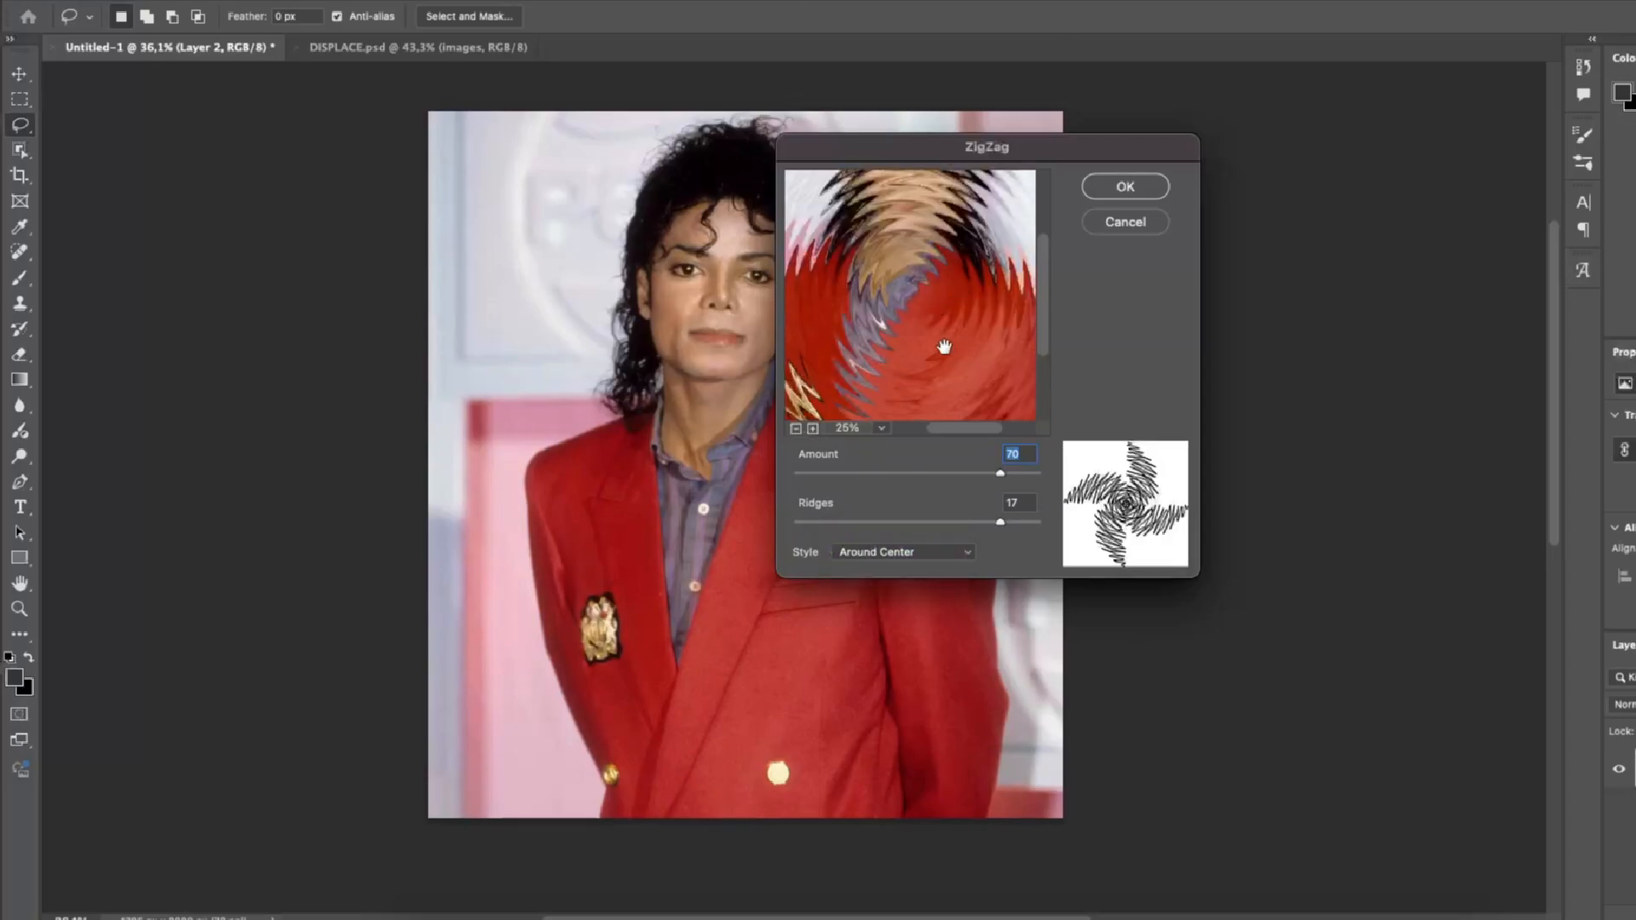
{"action": "left_click", "coordinate": [1118, 198]}
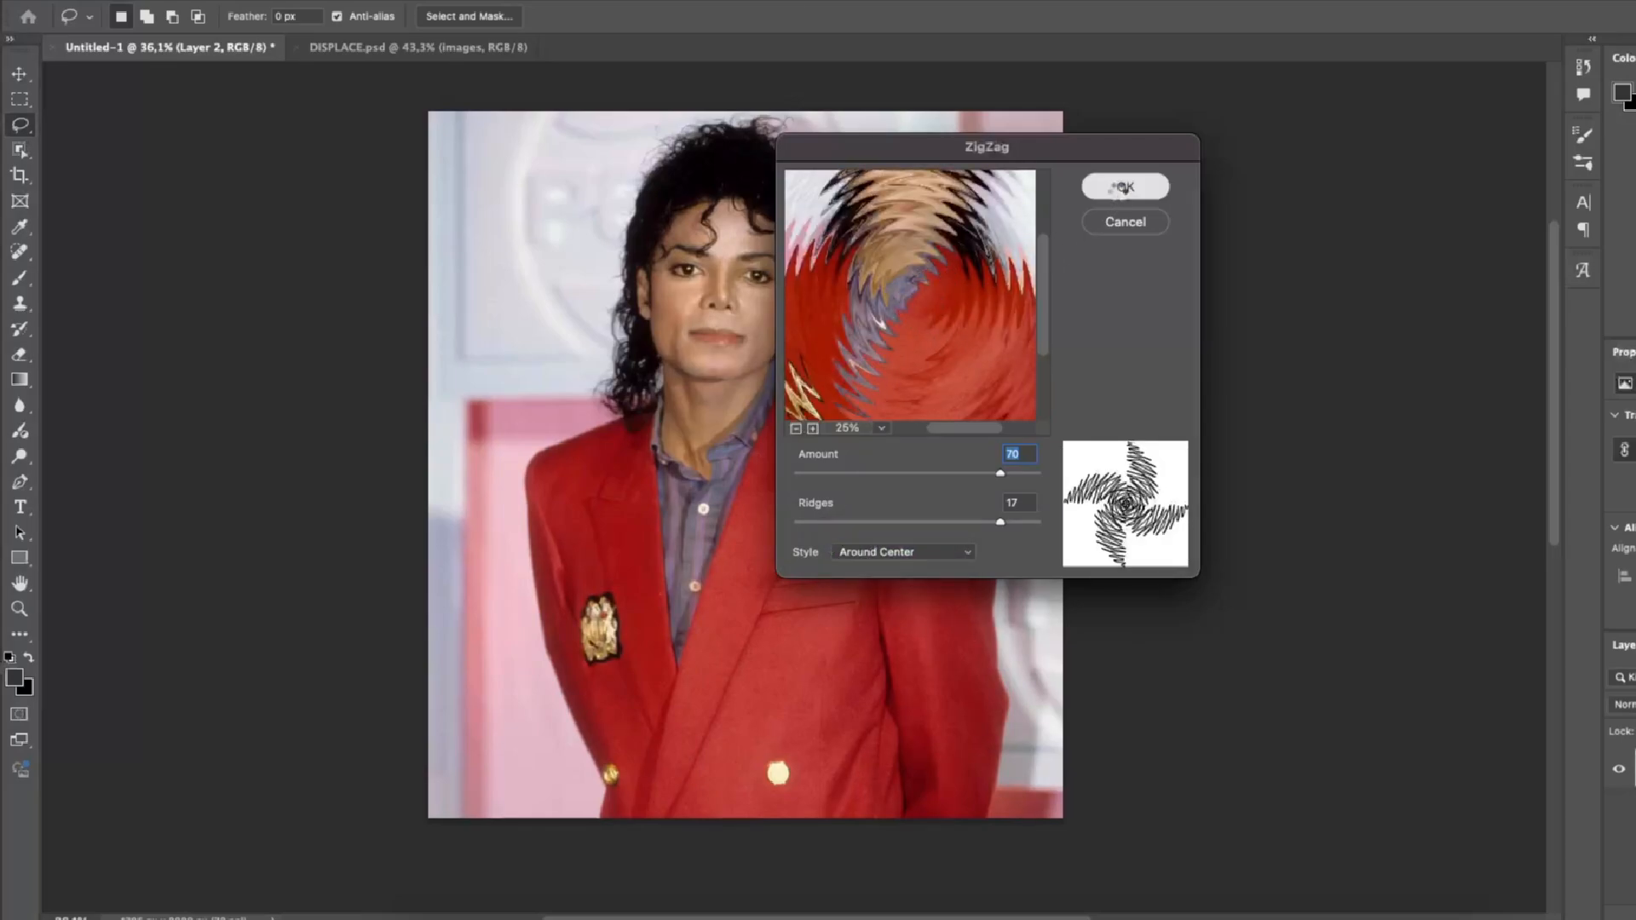